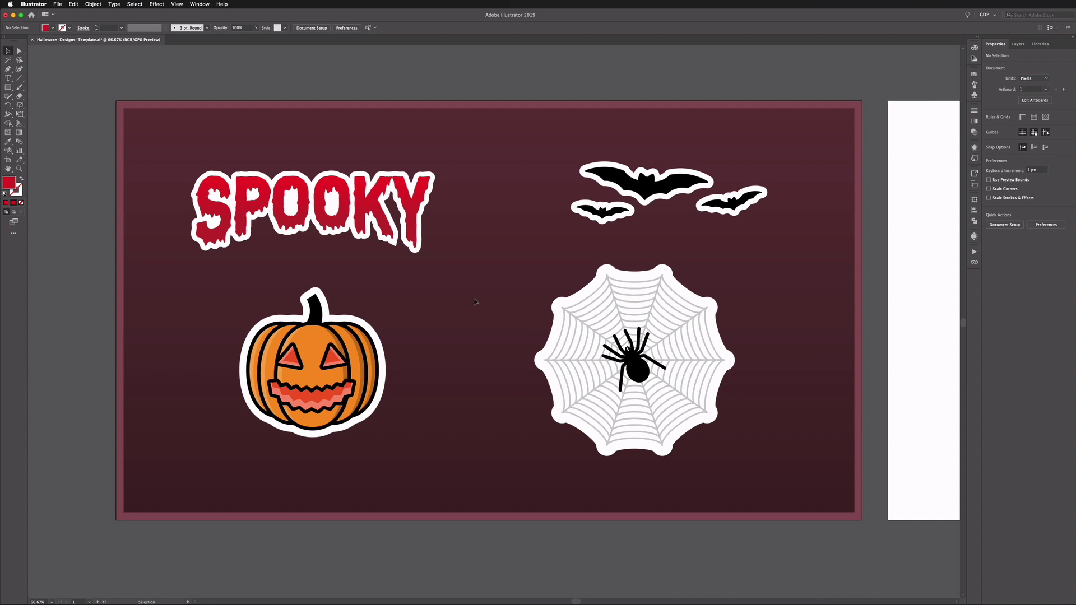
Step: Examine the anchor points along the outlines of the SPOOKY lettering on the white artboard at several magnifications
drag(476, 302, 296, 271)
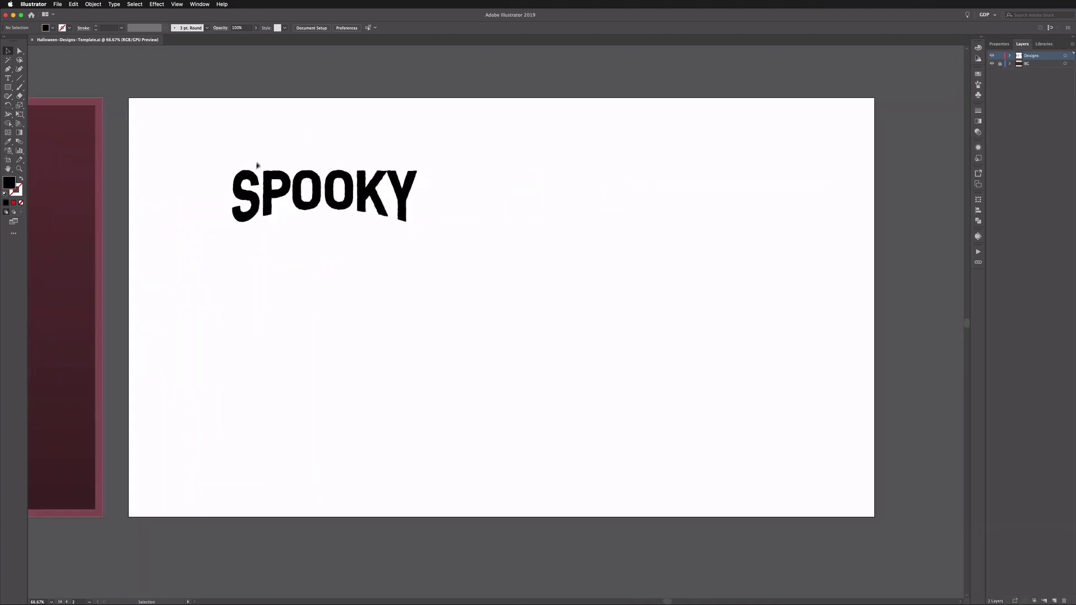
click(303, 185)
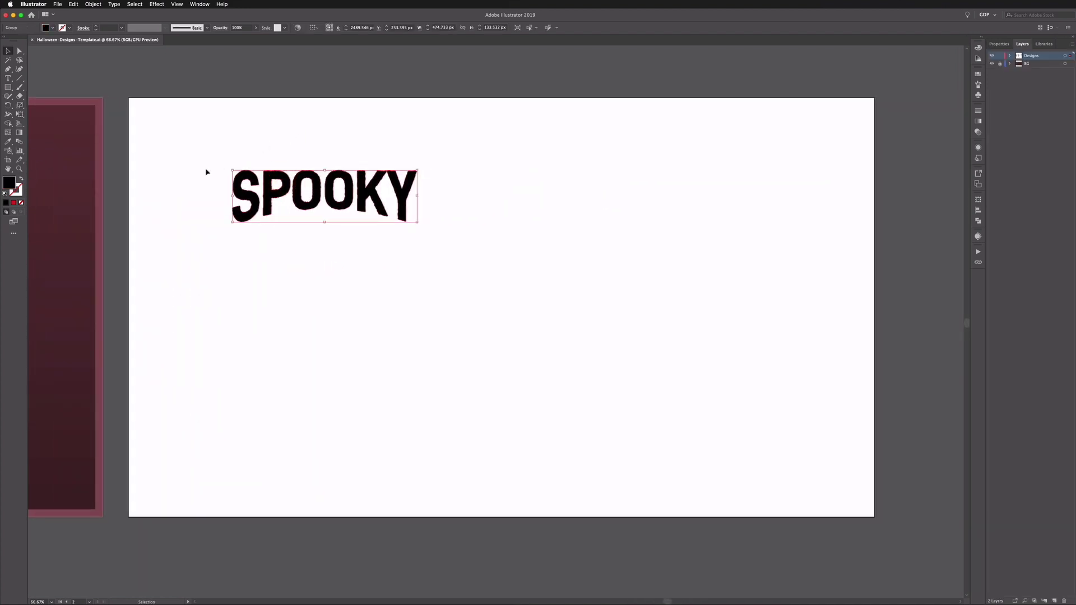
key(a)
key(super+equal)
key(super+equal)
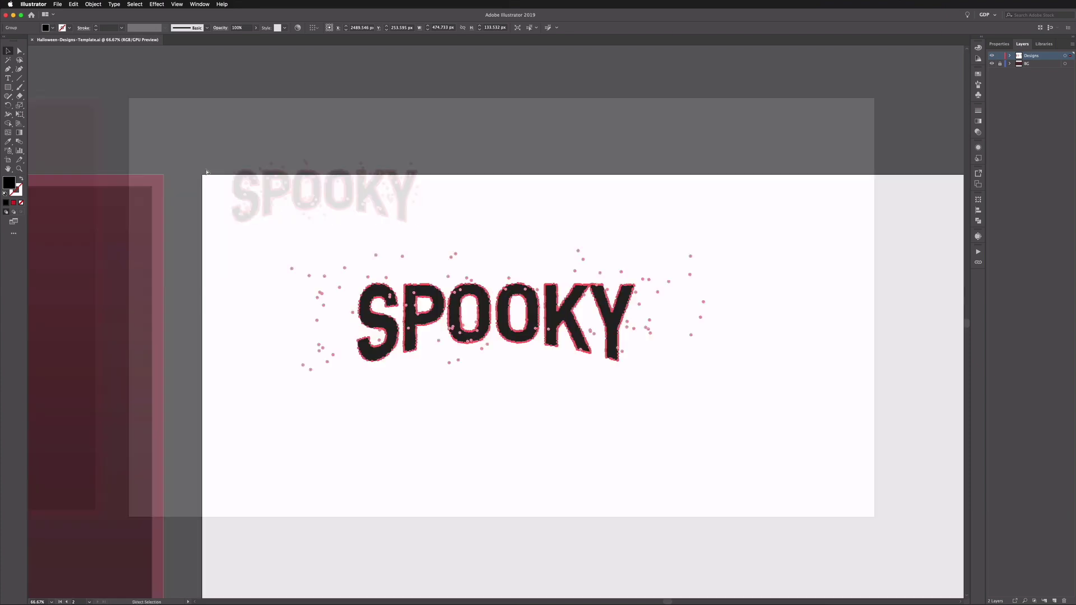
key(v)
key(super+equal)
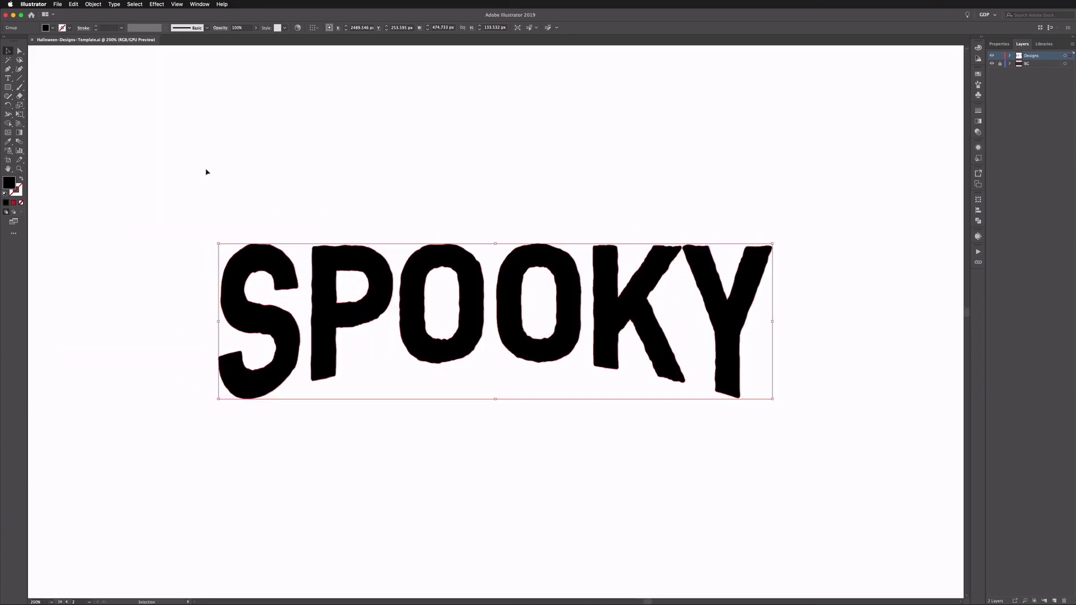
click(244, 176)
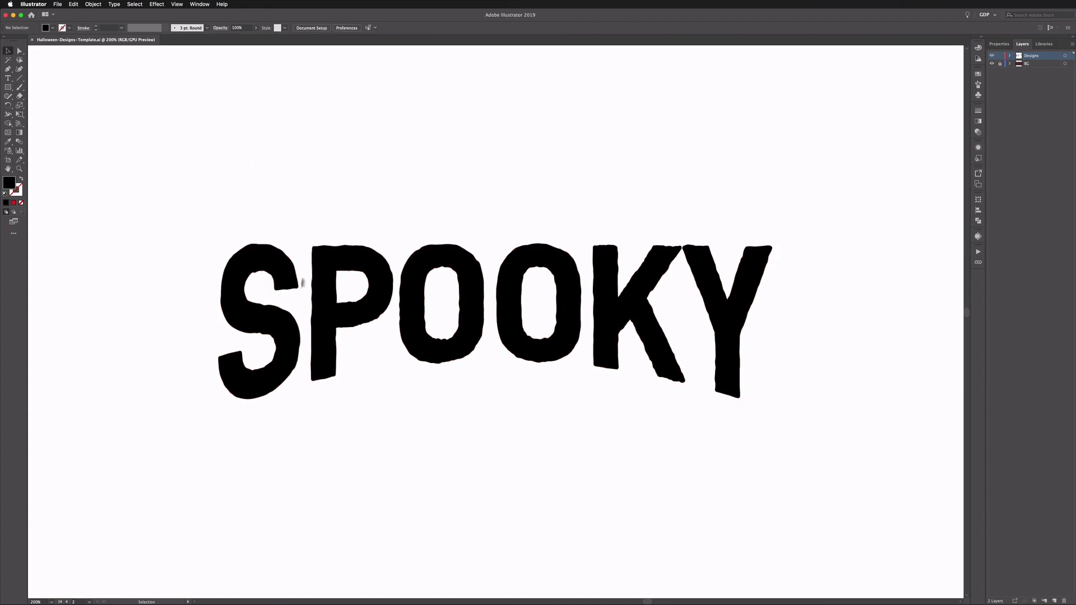
click(339, 261)
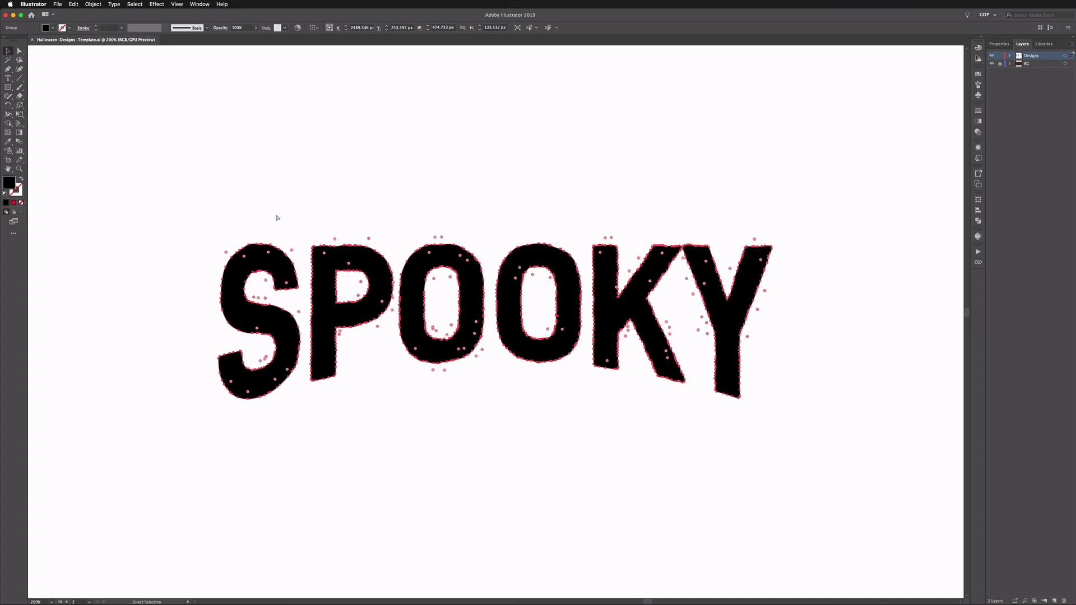
key(super+equal)
key(super+equal)
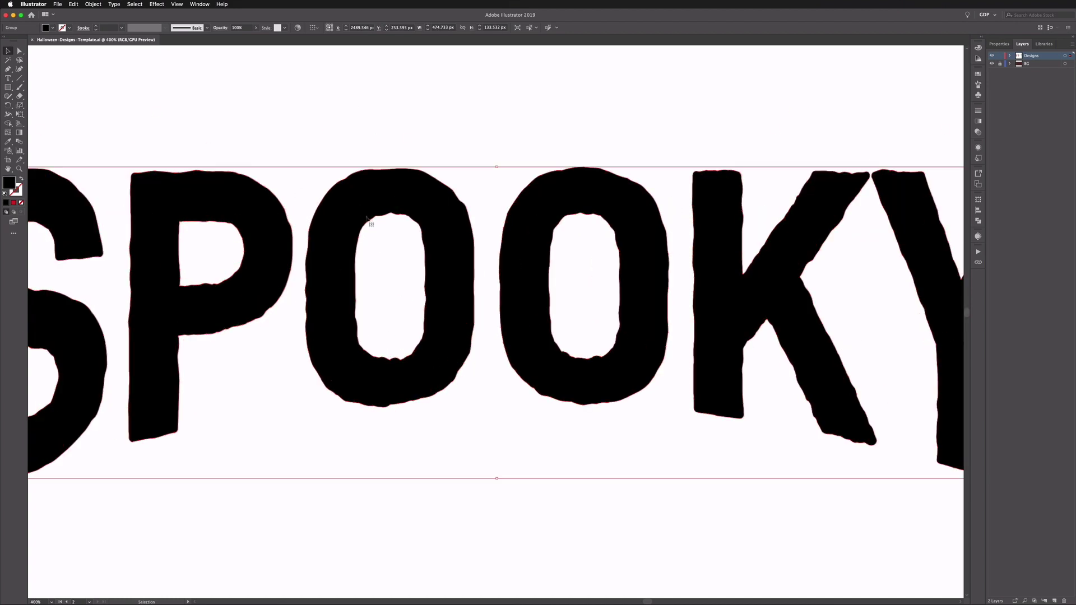
key(a)
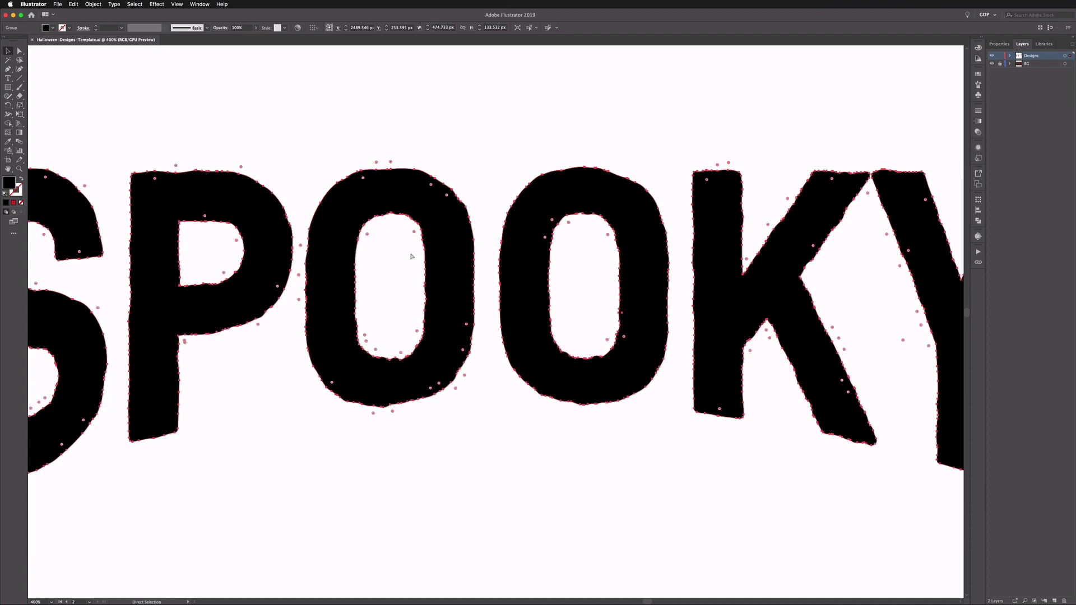
key(v)
key(super+minus)
key(super+minus)
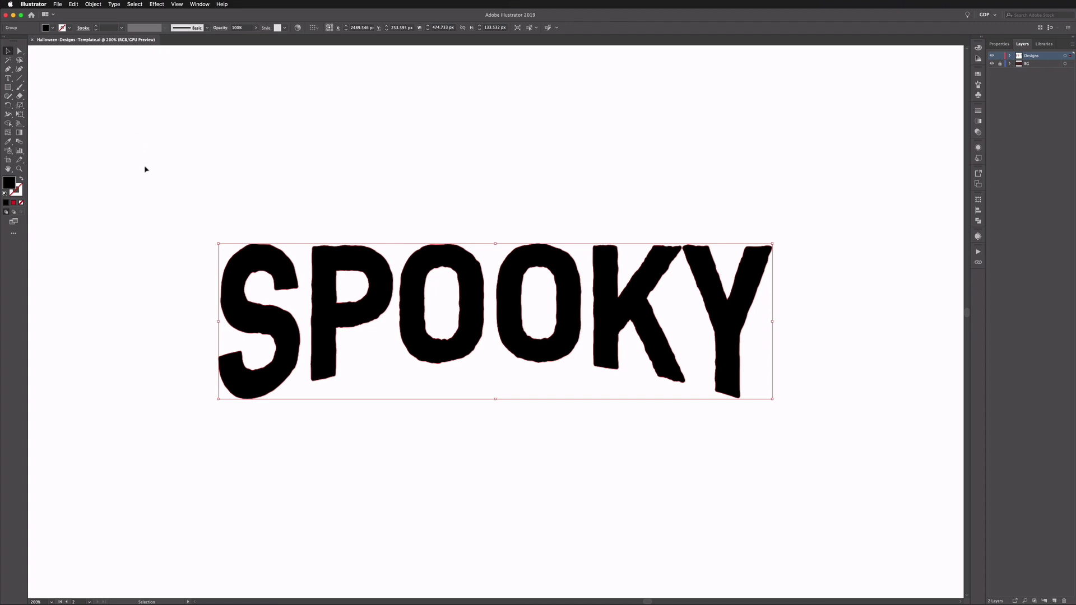
drag(125, 182, 302, 178)
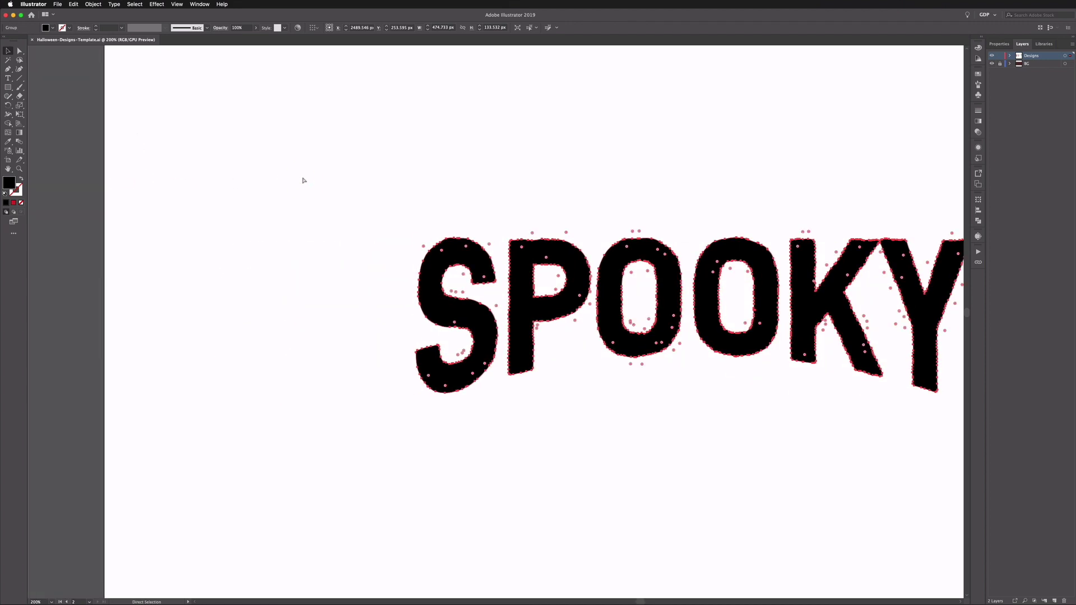
key(super+minus)
key(super+minus)
drag(193, 228, 761, 233)
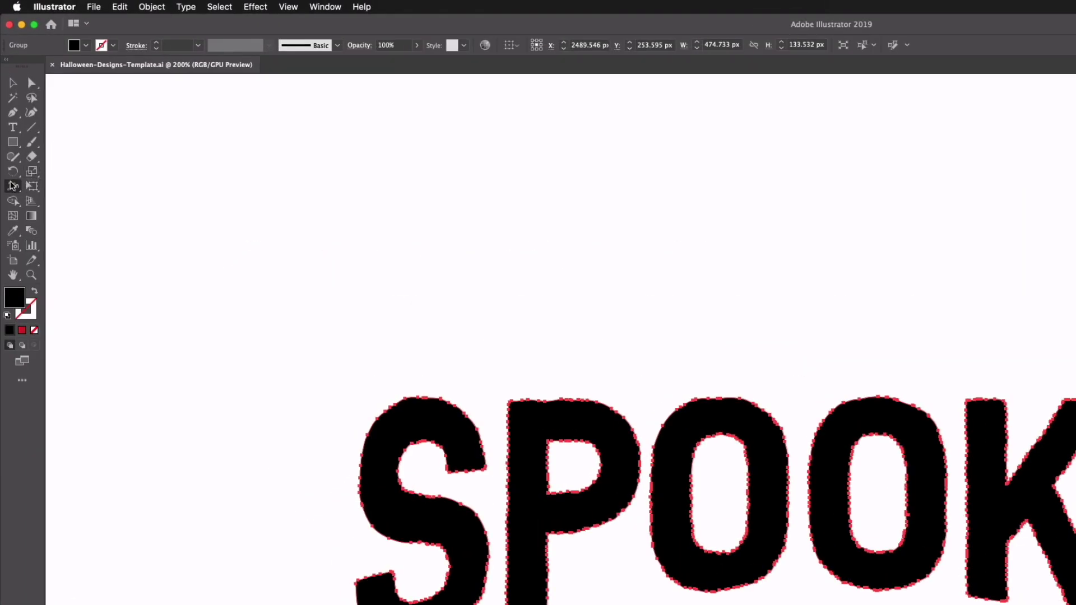
Step: Try distorting the S, P and first O of the SPOOKY lettering with the Warp tool, and undo both distortions
click(12, 188)
drag(12, 188, 105, 202)
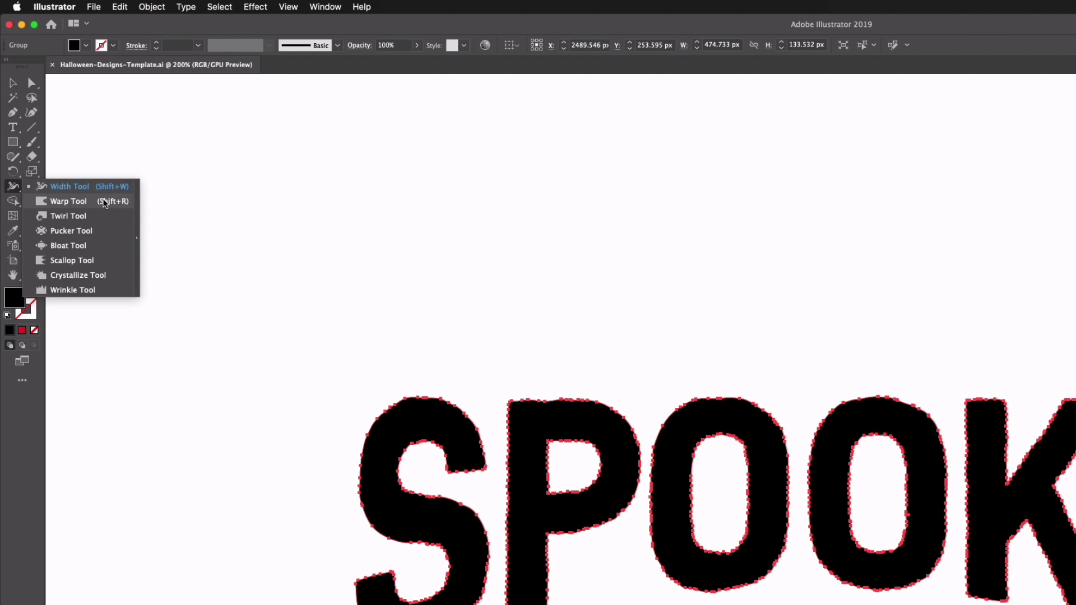
click(105, 203)
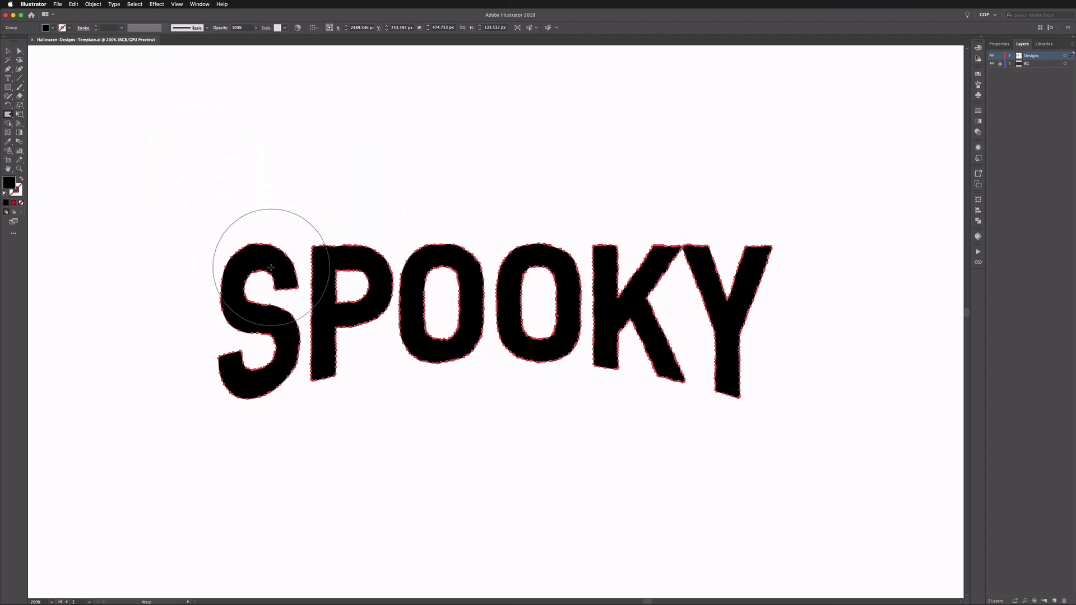
mouse_move(271, 250)
mouse_down()
mouse_move(163, 145)
mouse_move(160, 157)
mouse_up()
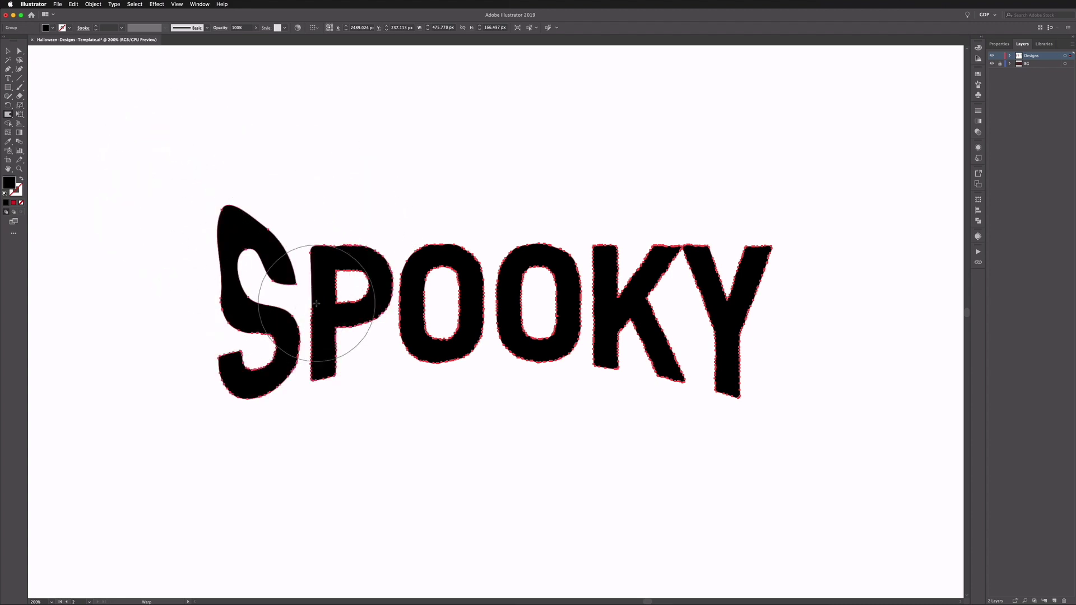
mouse_move(371, 303)
mouse_down()
mouse_move(367, 311)
mouse_move(516, 427)
mouse_up()
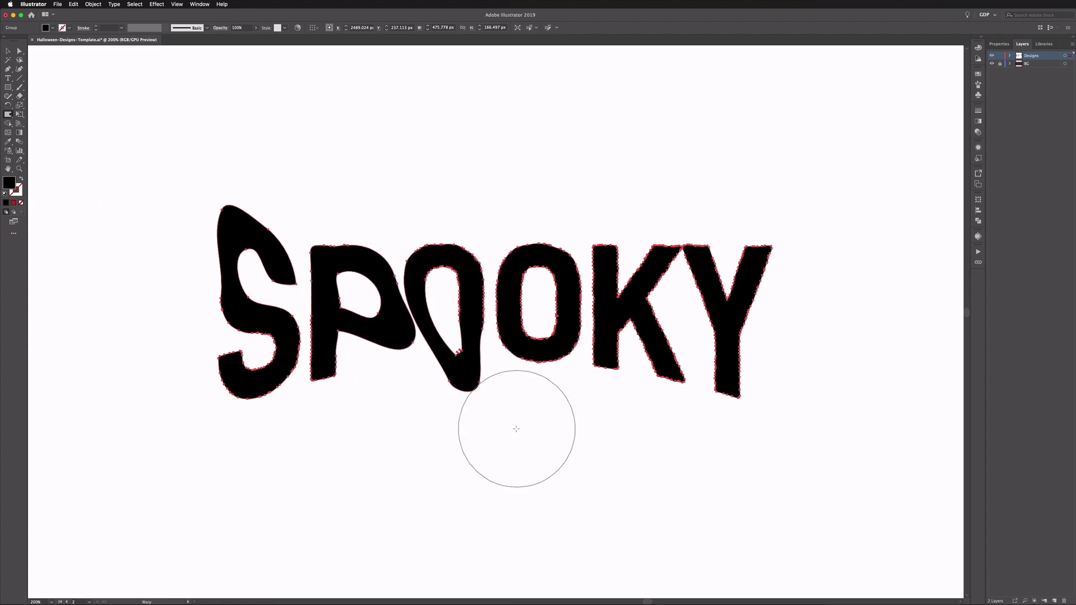
key(v)
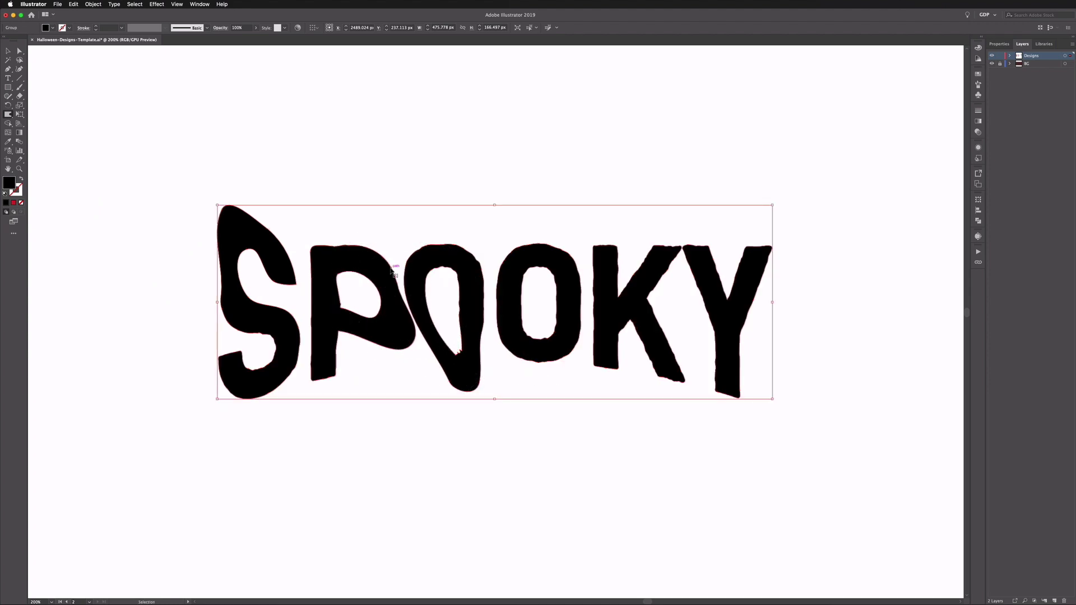
key(super+z)
key(super+z)
Step: Set the Warp tool's brush to 10 px wide with an equal height, and its intensity to 60%
key(shift+r)
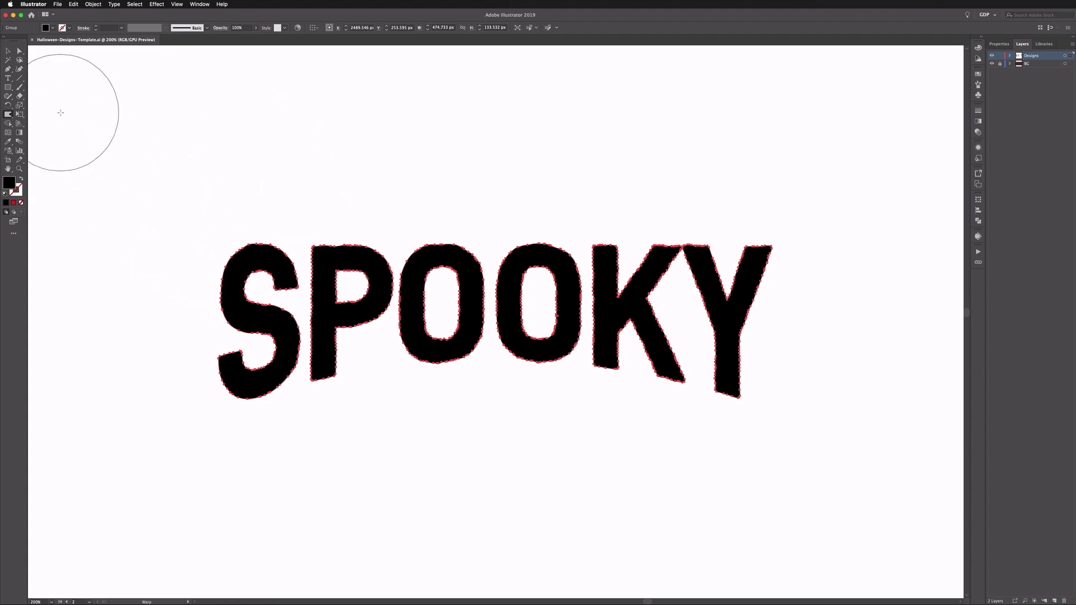
double_click(8, 114)
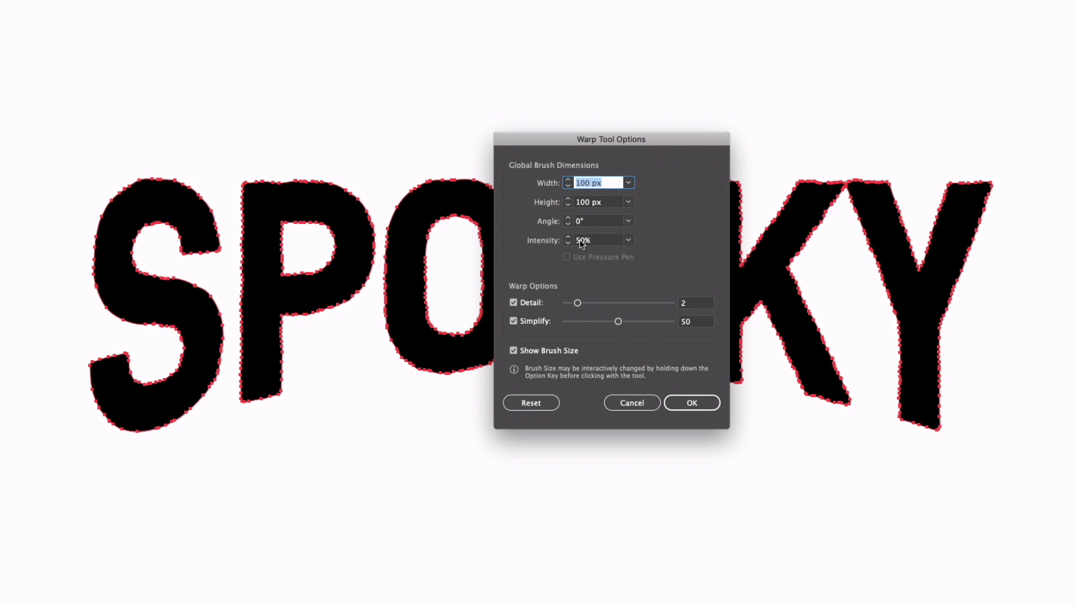
click(579, 240)
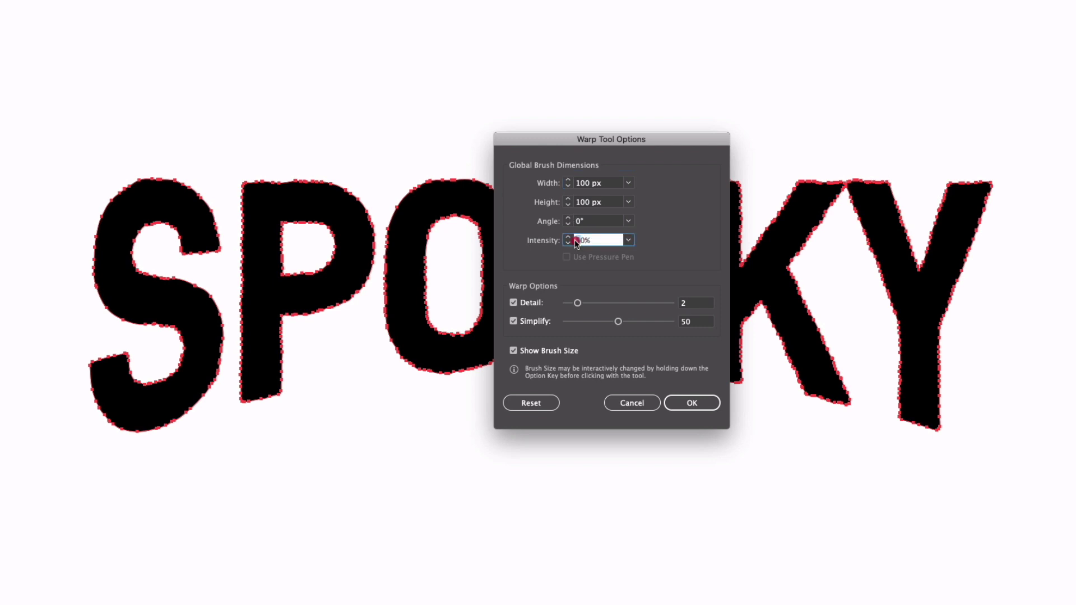
double_click(583, 184)
text(10)
key(Tab)
text(1)
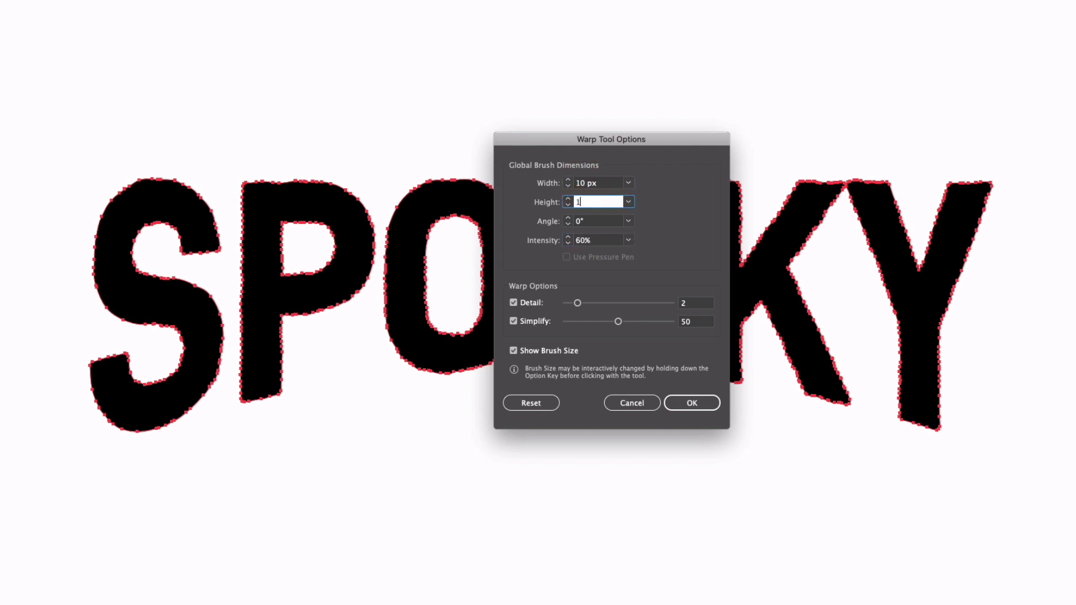
key(Return)
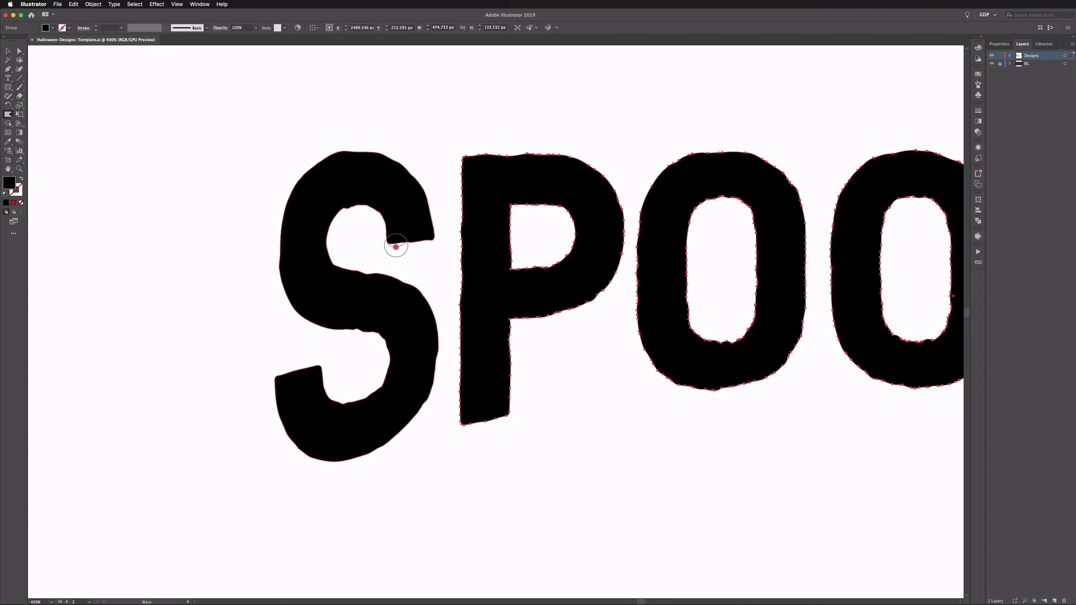
Step: Warp small drips into the S along its upper hook, inner curve and middle stroke, and bulge its outer side edge
drag(394, 264, 394, 238)
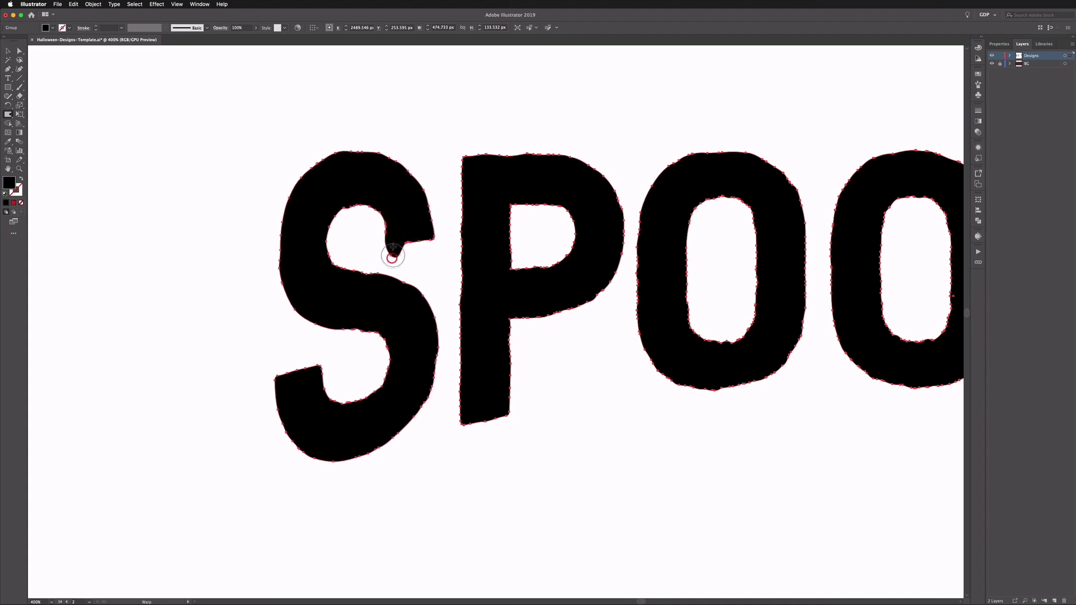
mouse_move(406, 228)
mouse_down()
mouse_move(412, 245)
mouse_move(431, 242)
mouse_move(413, 239)
mouse_move(425, 243)
mouse_move(415, 251)
mouse_up()
mouse_move(365, 216)
mouse_down()
mouse_move(353, 200)
mouse_move(356, 228)
mouse_move(344, 203)
mouse_move(324, 206)
mouse_move(339, 209)
mouse_up()
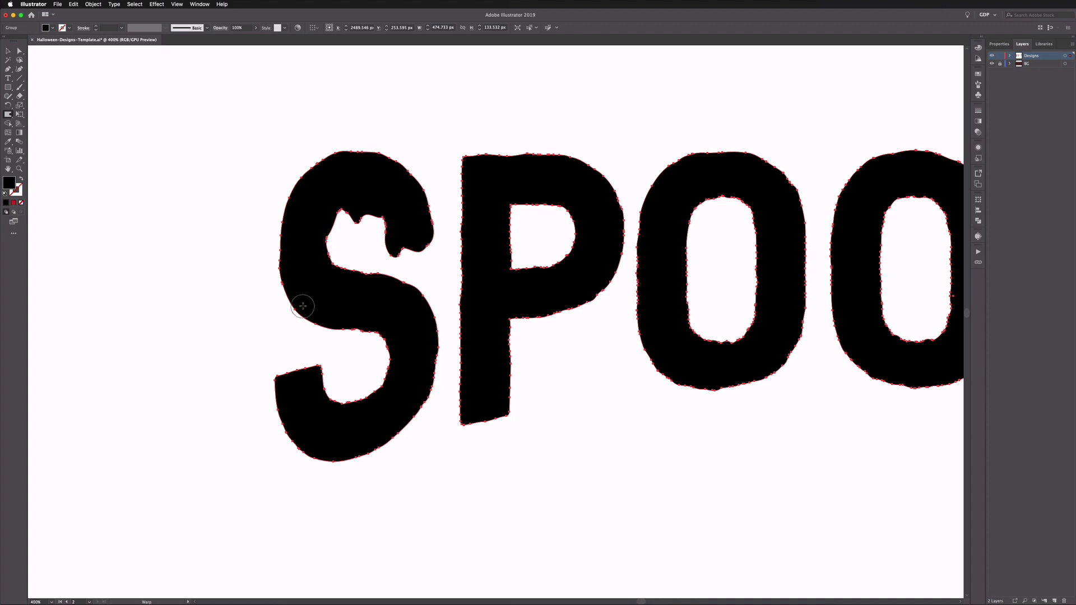
mouse_move(303, 328)
mouse_down()
mouse_move(328, 320)
mouse_move(327, 343)
mouse_move(342, 323)
mouse_move(342, 338)
mouse_move(351, 322)
mouse_move(370, 339)
mouse_move(376, 326)
mouse_move(377, 351)
mouse_up()
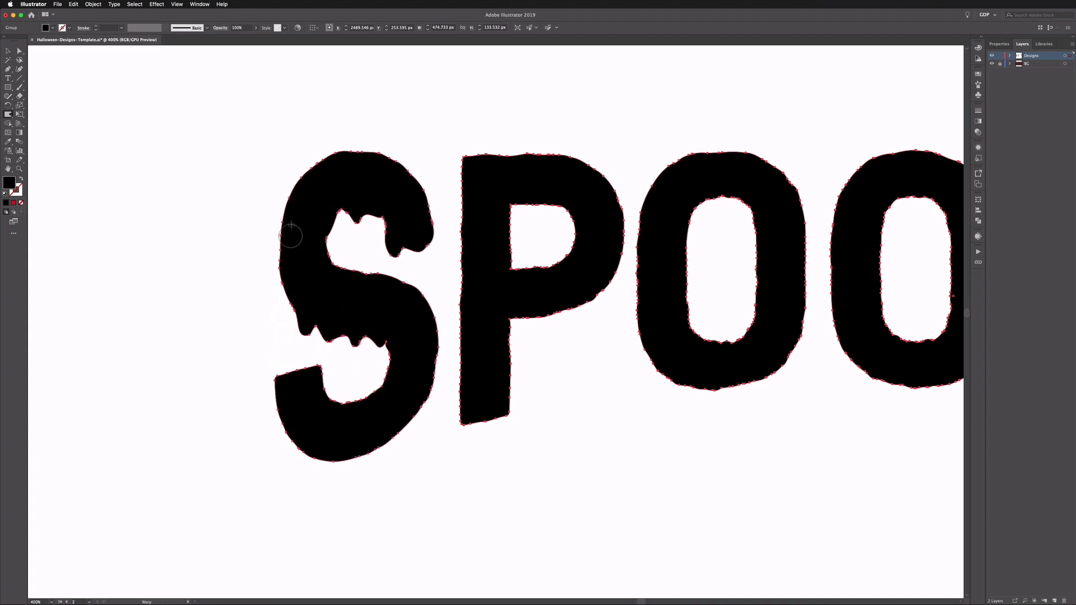
drag(287, 231, 274, 240)
Step: Warp blood-like drips along the lower edge of the S and into the P and both O letters
mouse_move(420, 324)
mouse_down()
mouse_move(373, 464)
mouse_move(365, 533)
mouse_move(608, 302)
mouse_up()
scroll(530, 325, right, 3)
scroll(530, 325, up, 1)
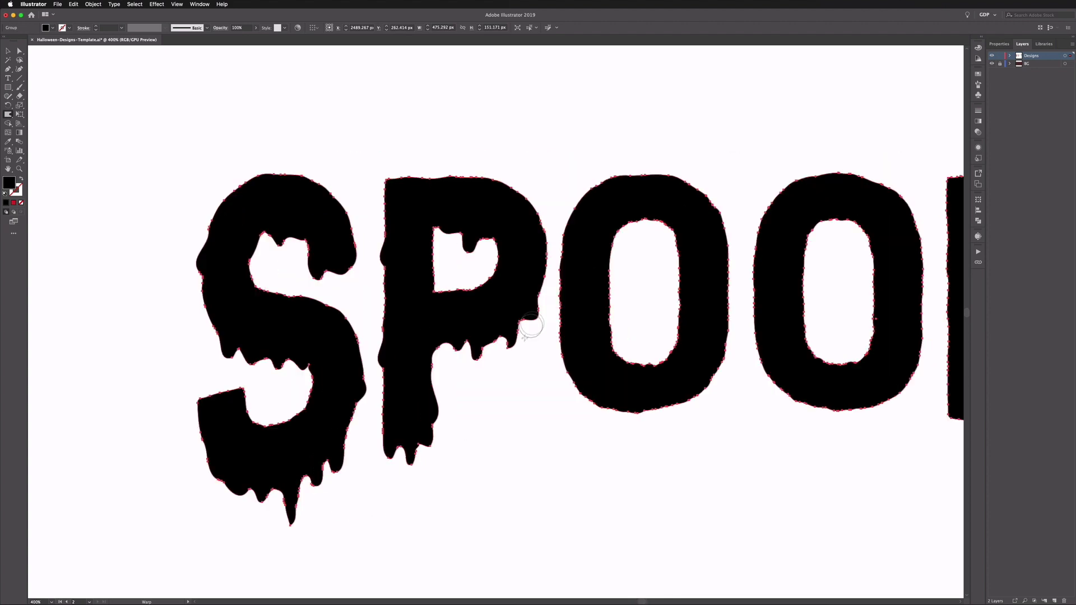
mouse_move(616, 407)
mouse_down()
mouse_move(572, 397)
mouse_move(650, 437)
mouse_up()
scroll(572, 396, right, 5)
scroll(673, 352, right, 5)
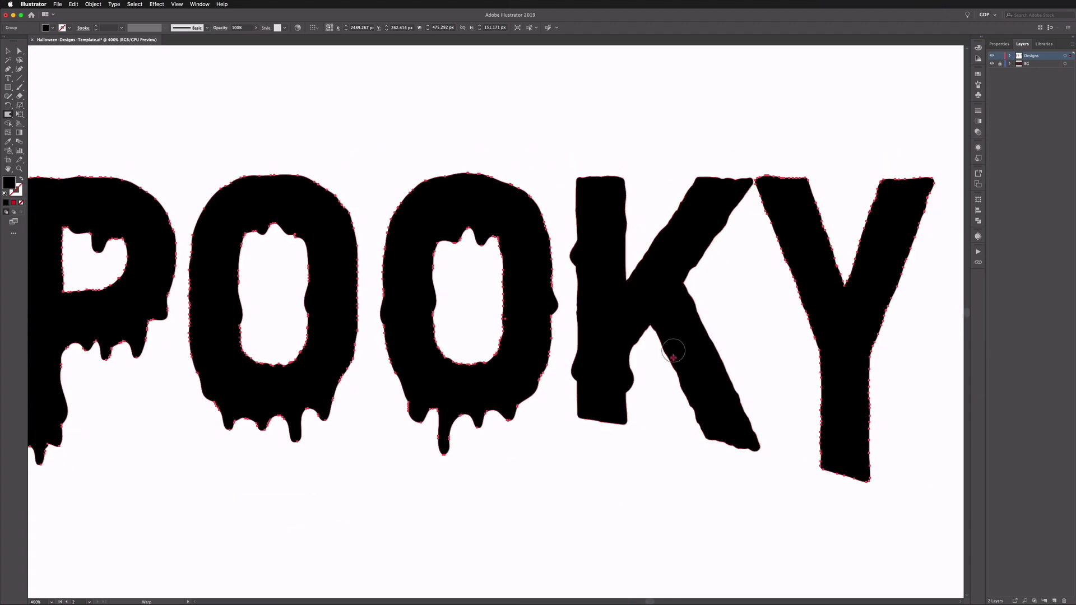
Step: Warp drips and bumps into the strokes and lower ends of the K and Y to complete the dripping lettering
drag(673, 351, 616, 437)
scroll(616, 437, right, 5)
mouse_move(533, 469)
mouse_down()
mouse_move(478, 310)
mouse_move(600, 277)
mouse_up()
key(super+minus)
key(super+minus)
key(super+minus)
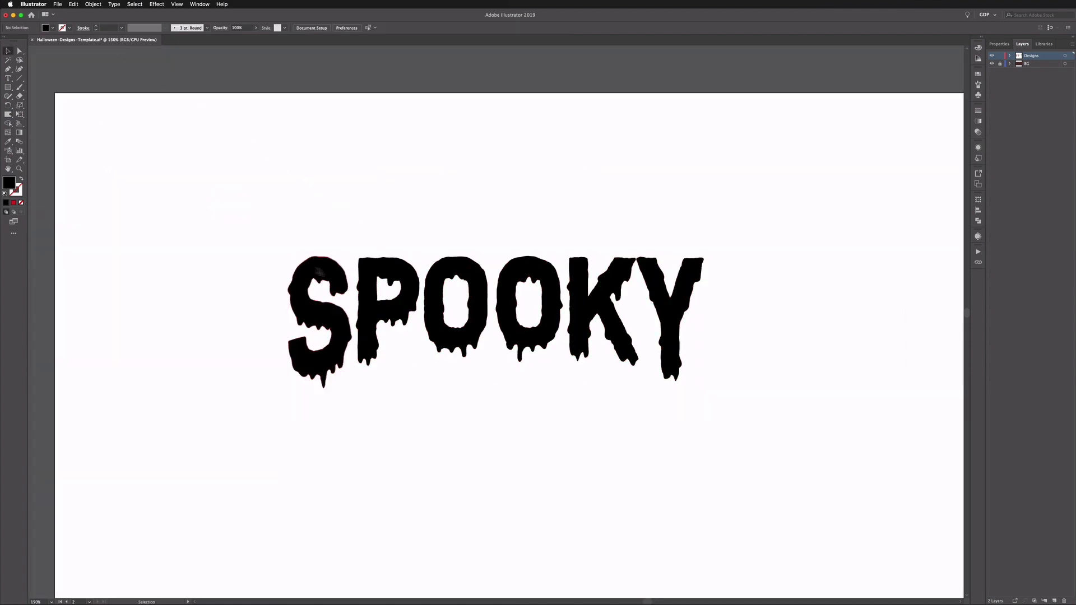
Step: Fill the dripping SPOOKY lettering with dark red and deselect it
key(v)
click(102, 45)
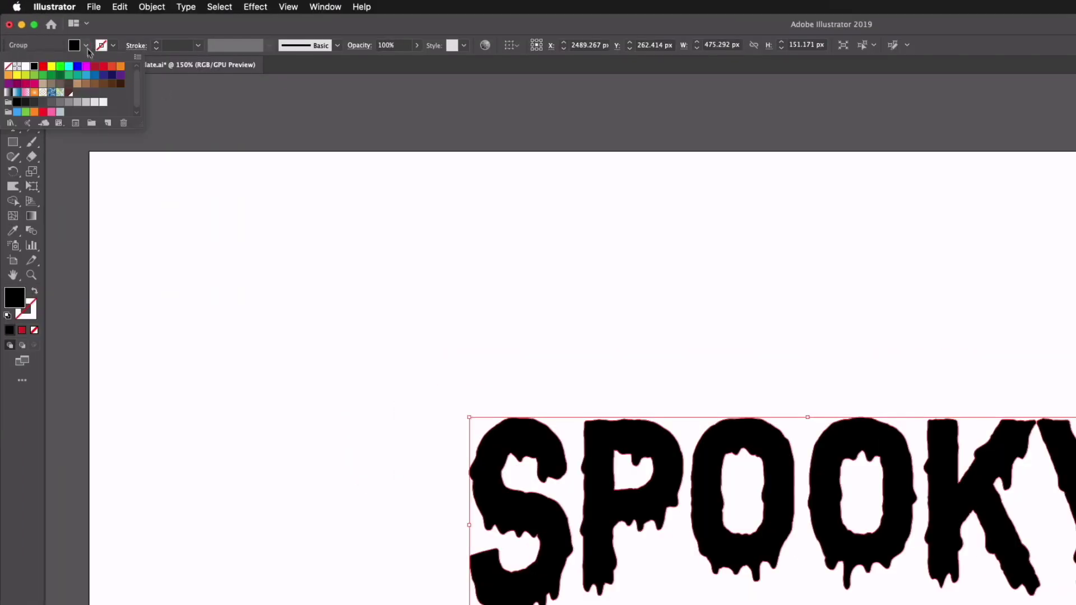
click(94, 68)
click(497, 305)
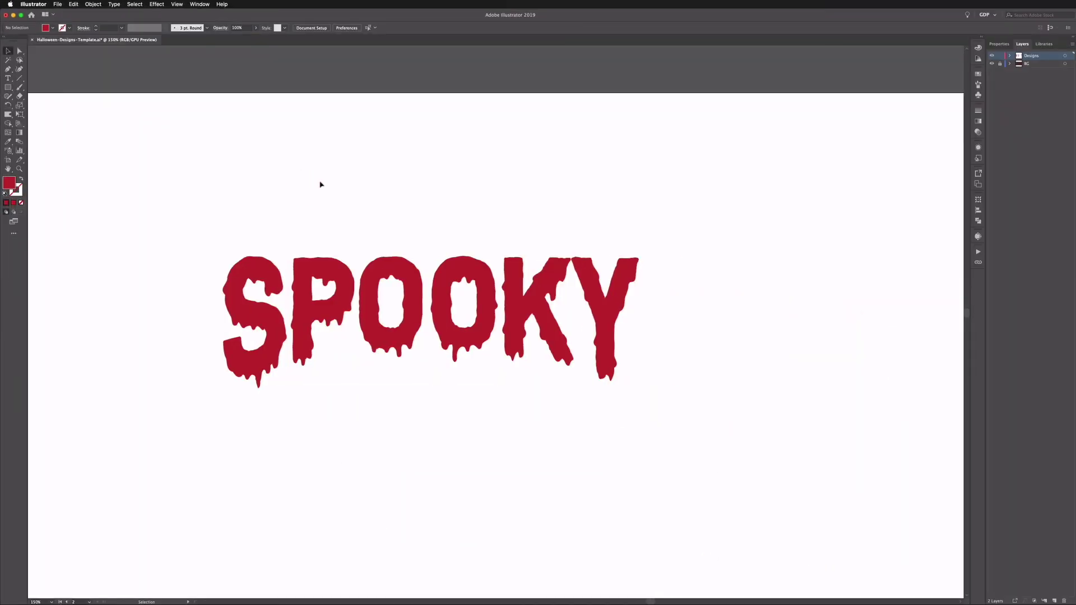
Step: Examine the finished bat stickers on the reference artboard and return to the blank artboard
key(super+minus)
key(super+minus)
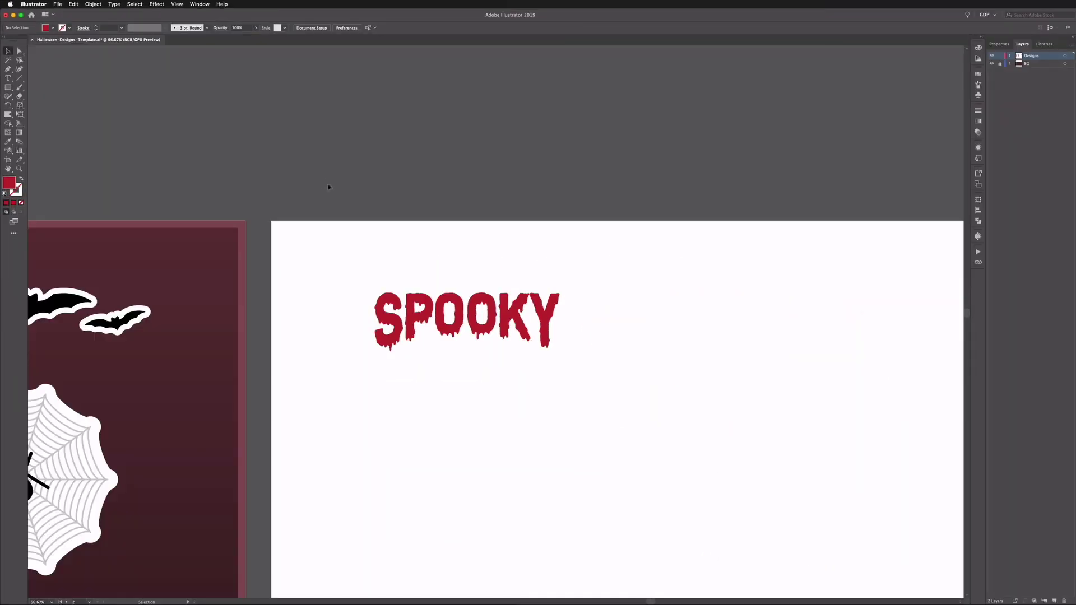
drag(267, 250, 487, 252)
click(259, 313)
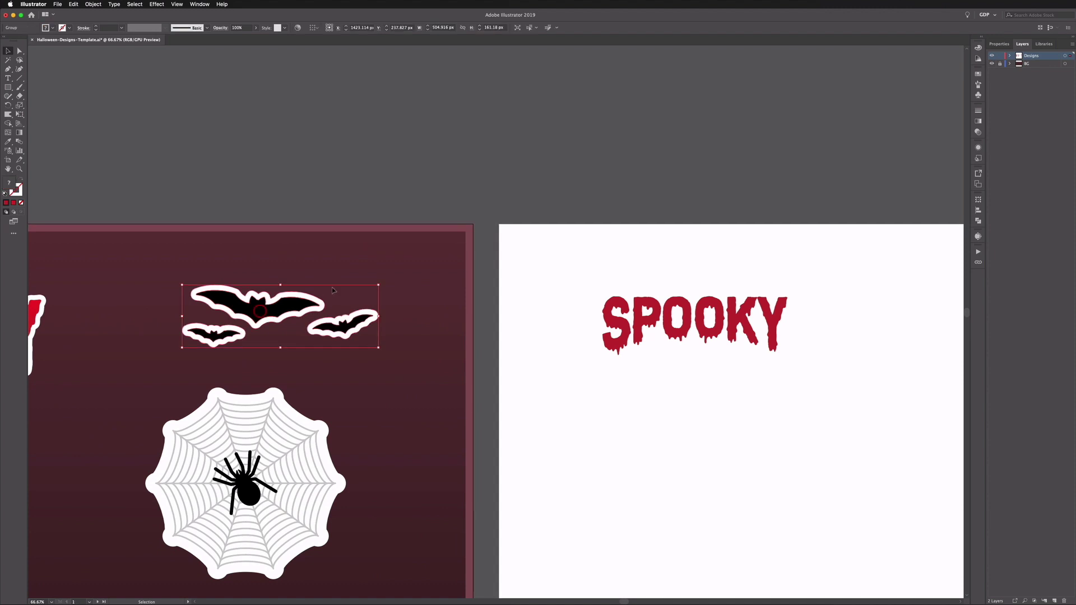
click(583, 280)
scroll(224, 247, right, 10)
key(a)
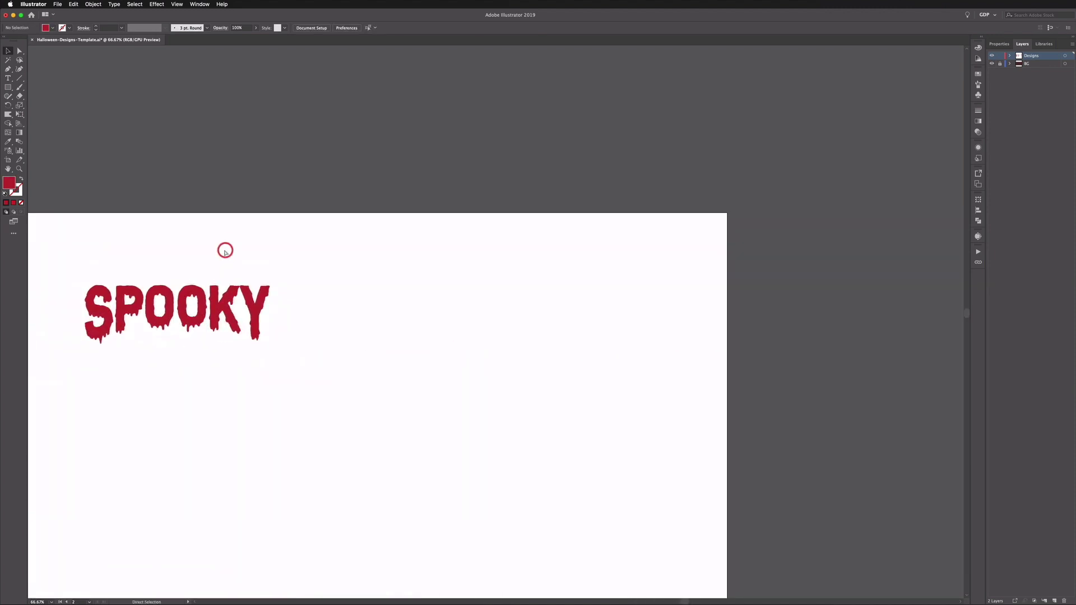
Step: Draw an open four-point half-wing path about 192 by 124 px in the empty area beside the SPOOKY lettering
key(super+1)
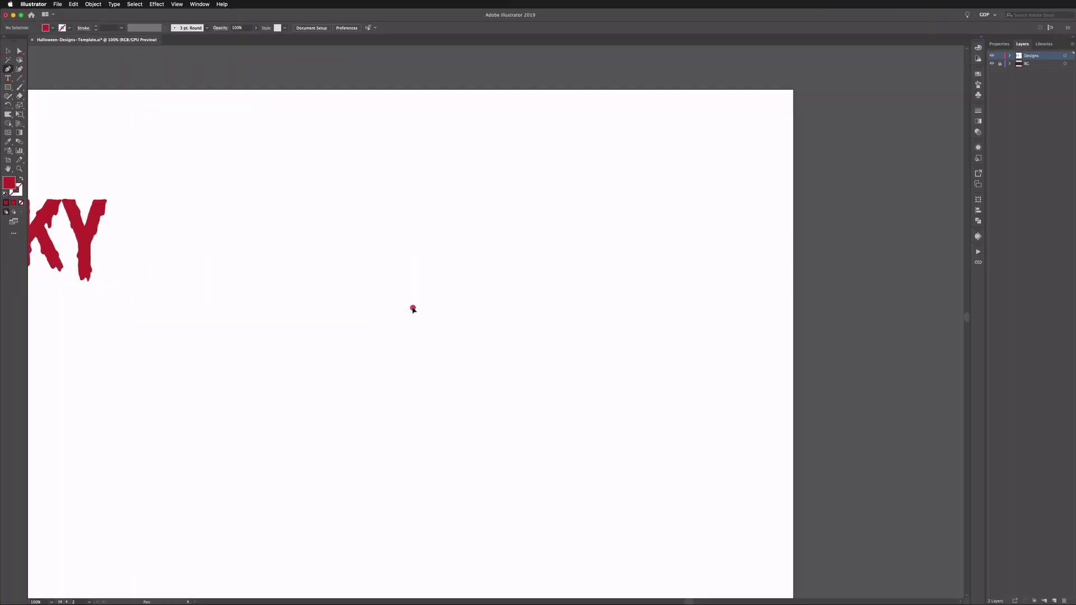
click(673, 500)
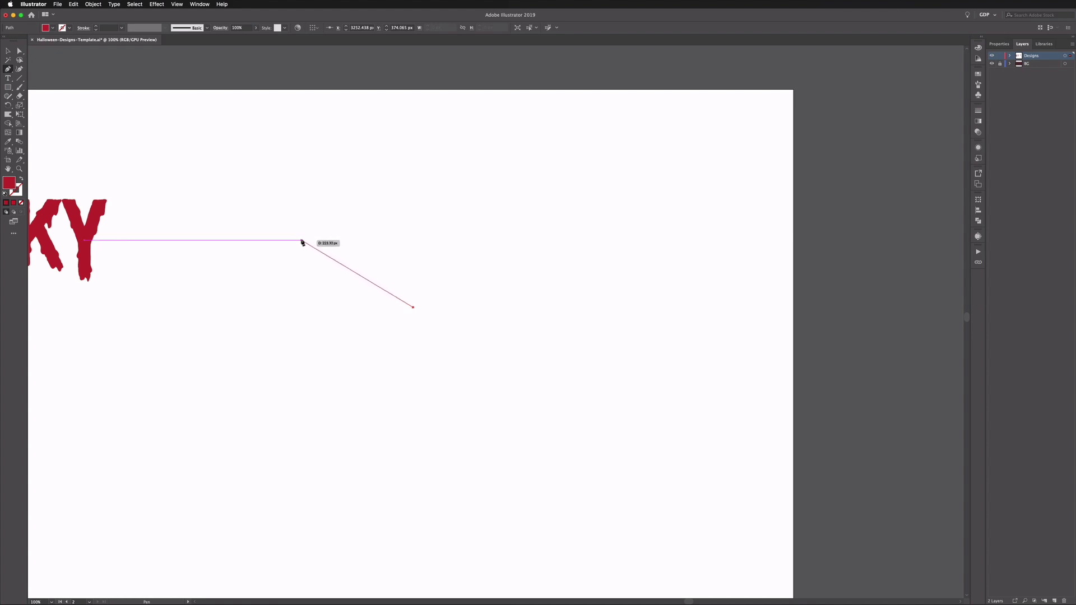
click(302, 241)
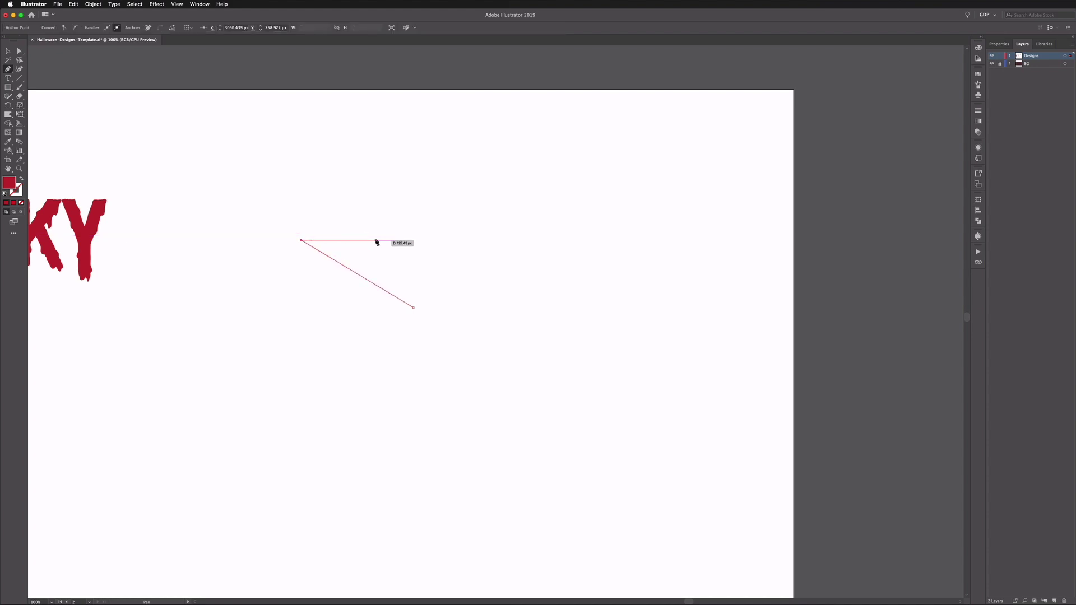
click(379, 236)
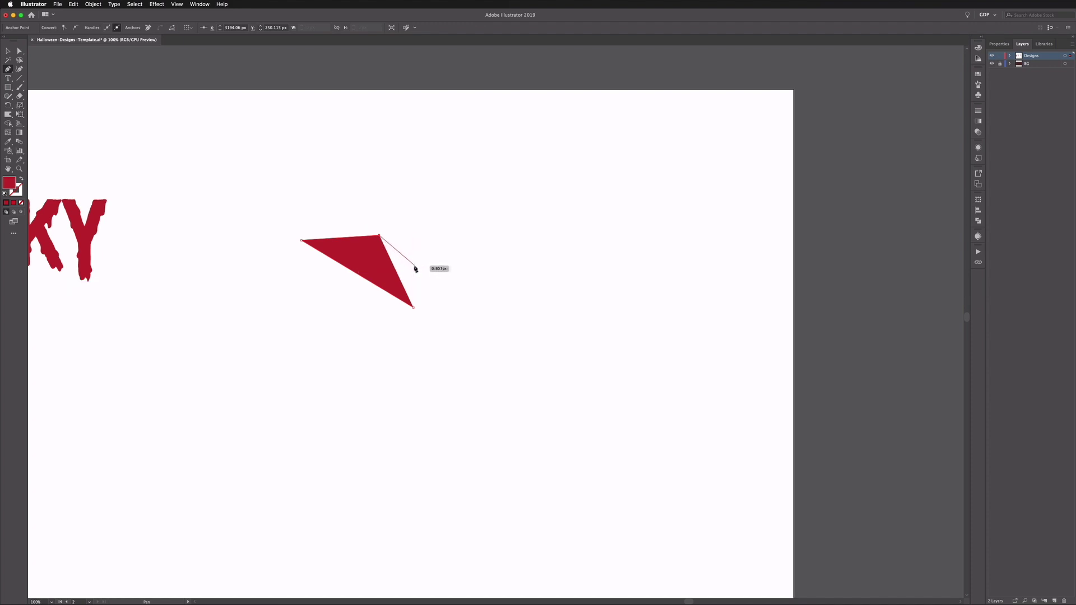
click(413, 265)
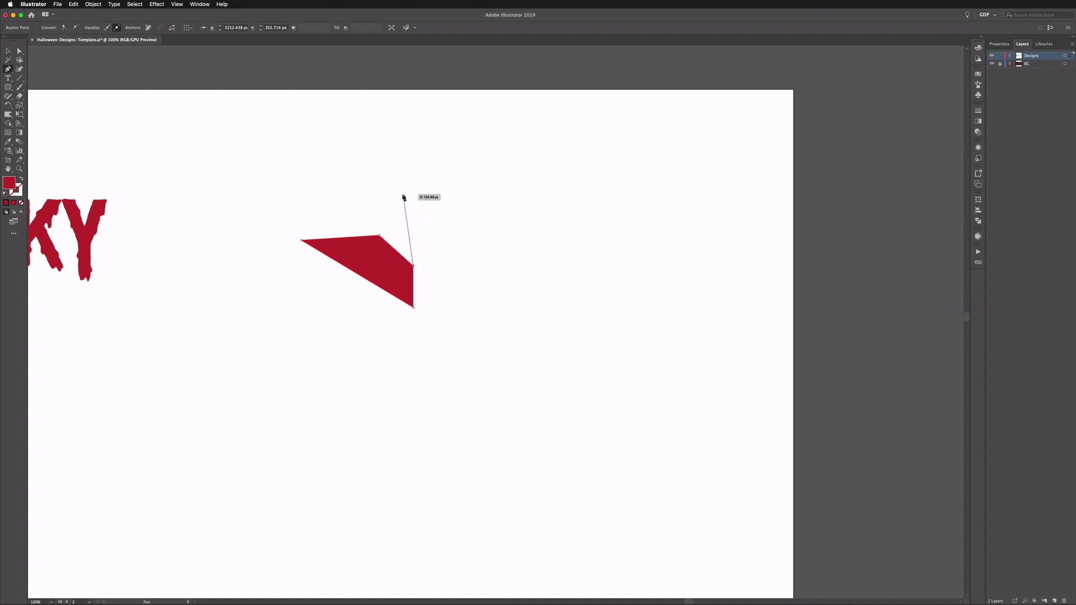
key(v)
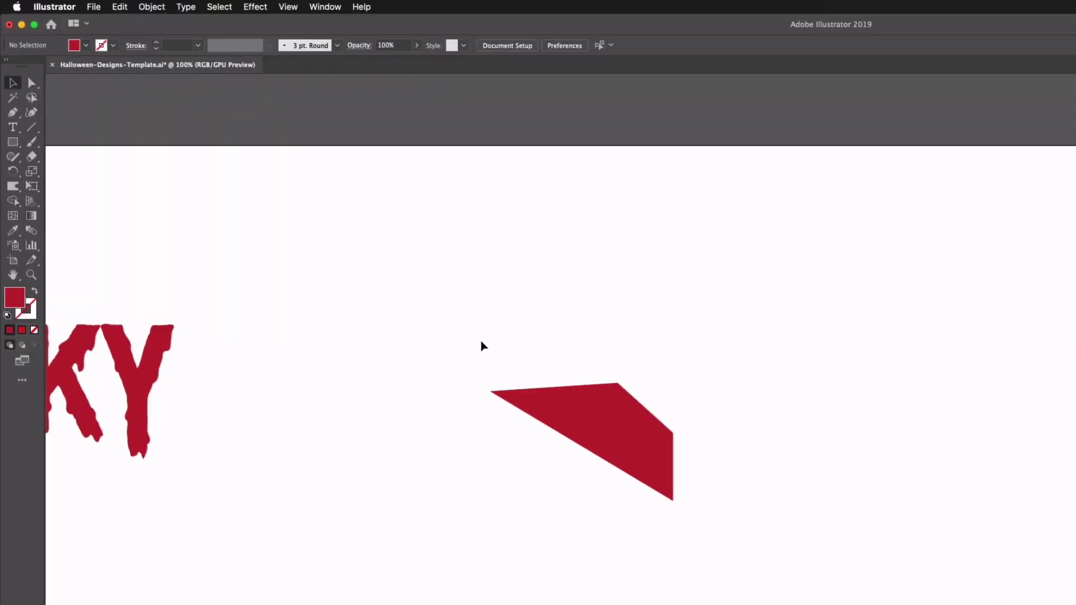
Step: Swap the half-wing's fill and stroke so it is outlined only, and set the stroke weight to 5 pt
click(34, 290)
click(157, 44)
click(156, 43)
click(157, 44)
click(157, 43)
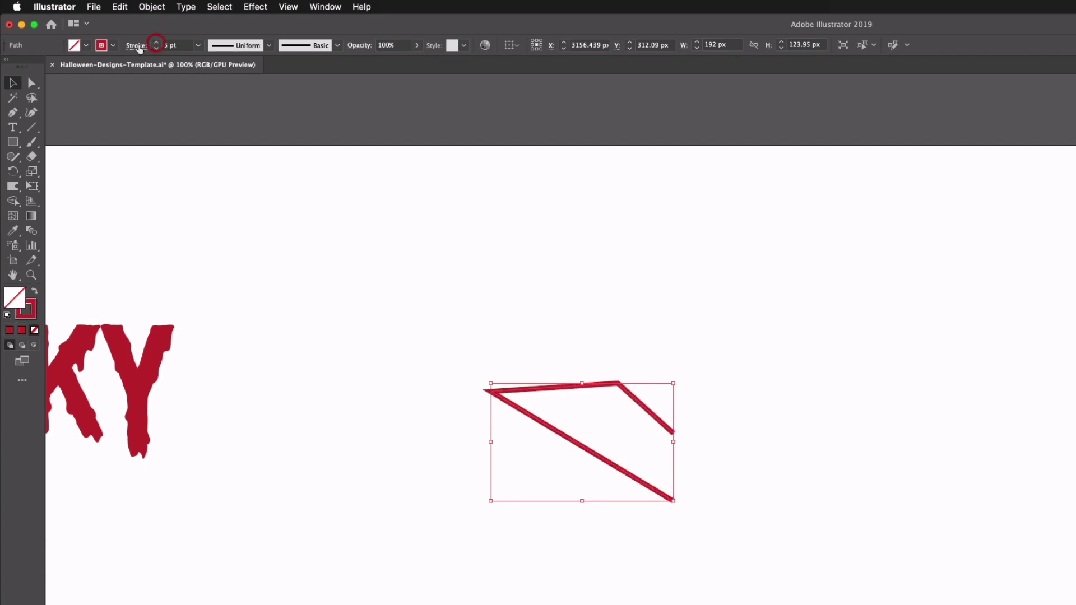
Step: Give the half-wing's stroke round caps and round corners, and colour it Black
click(137, 46)
click(66, 78)
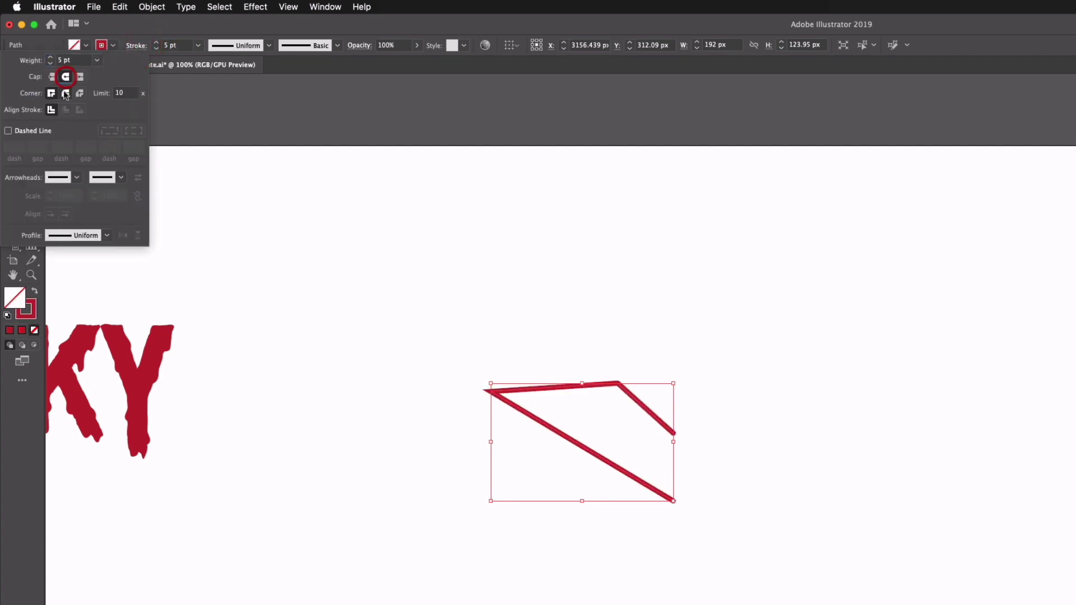
click(114, 46)
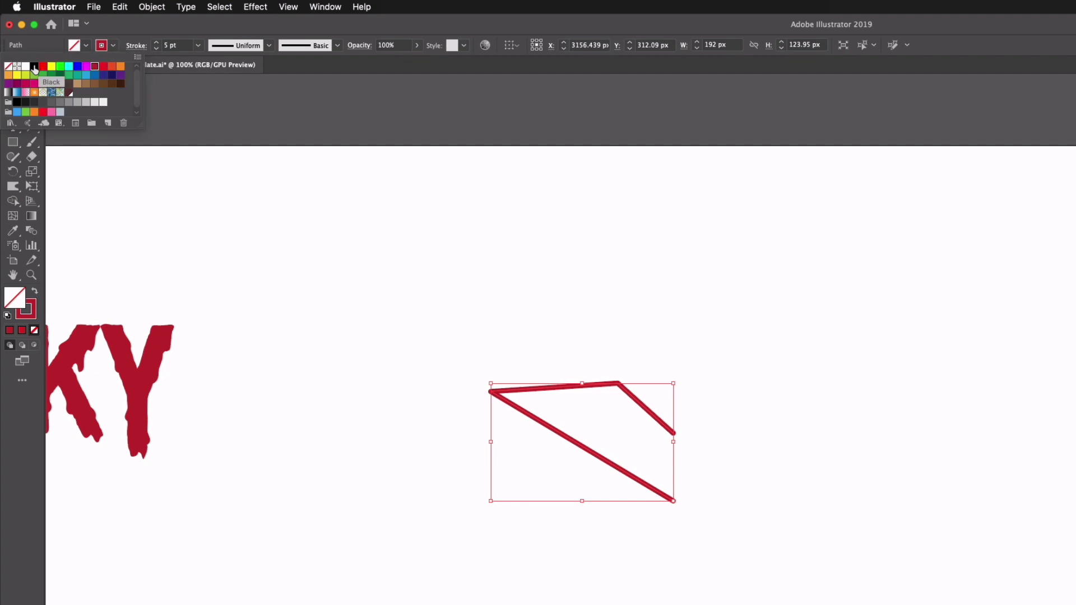
click(34, 68)
key(Escape)
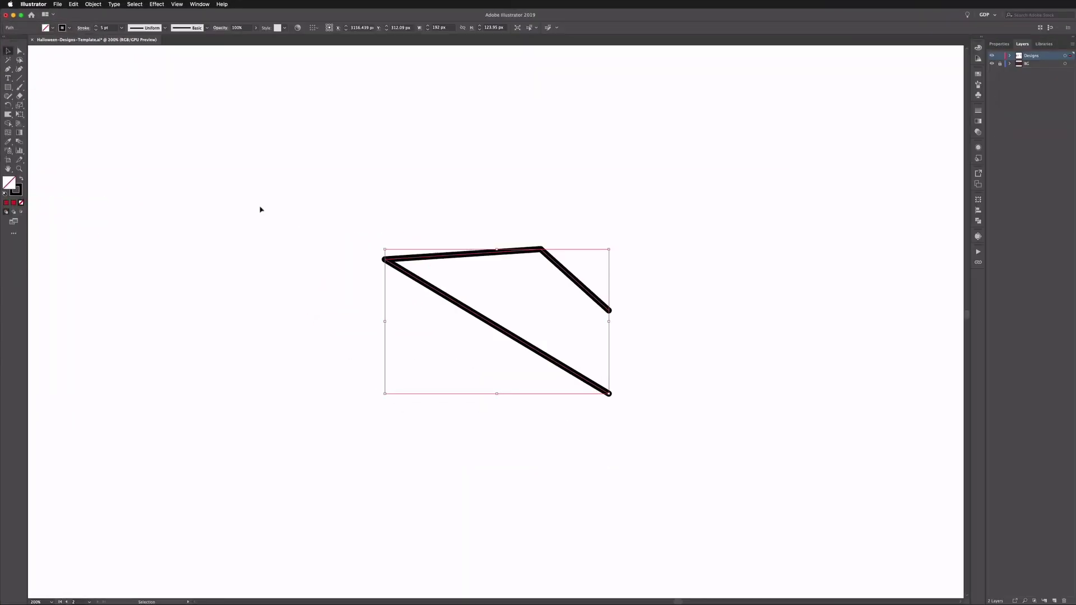
Step: Add two anchor points along the half-wing's lower diagonal segment and activate the Curvature tool without extending the path
drag(365, 200, 278, 211)
key(plus)
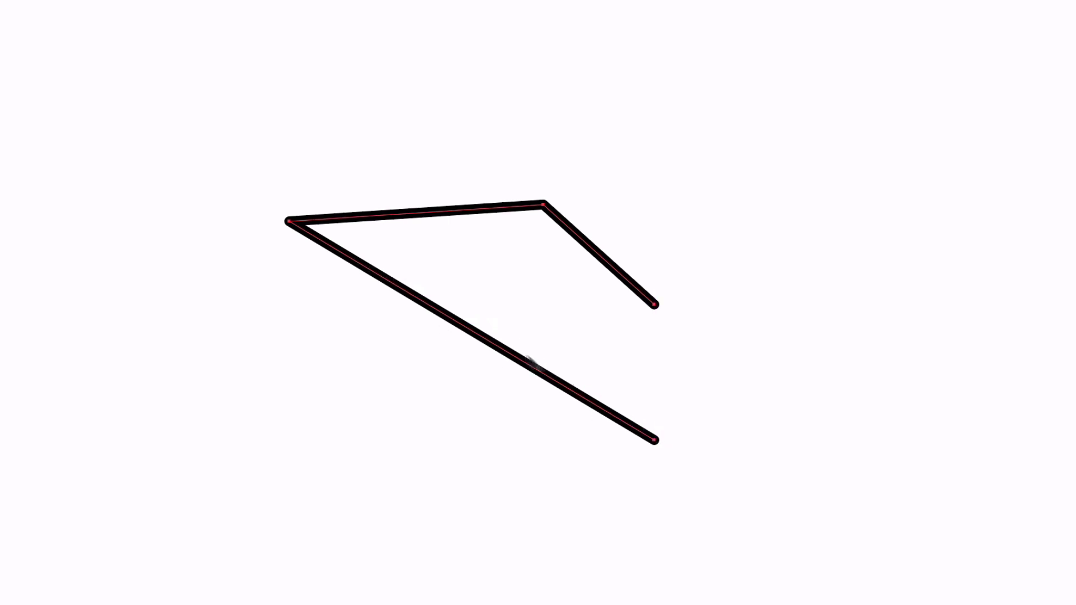
click(515, 356)
click(412, 295)
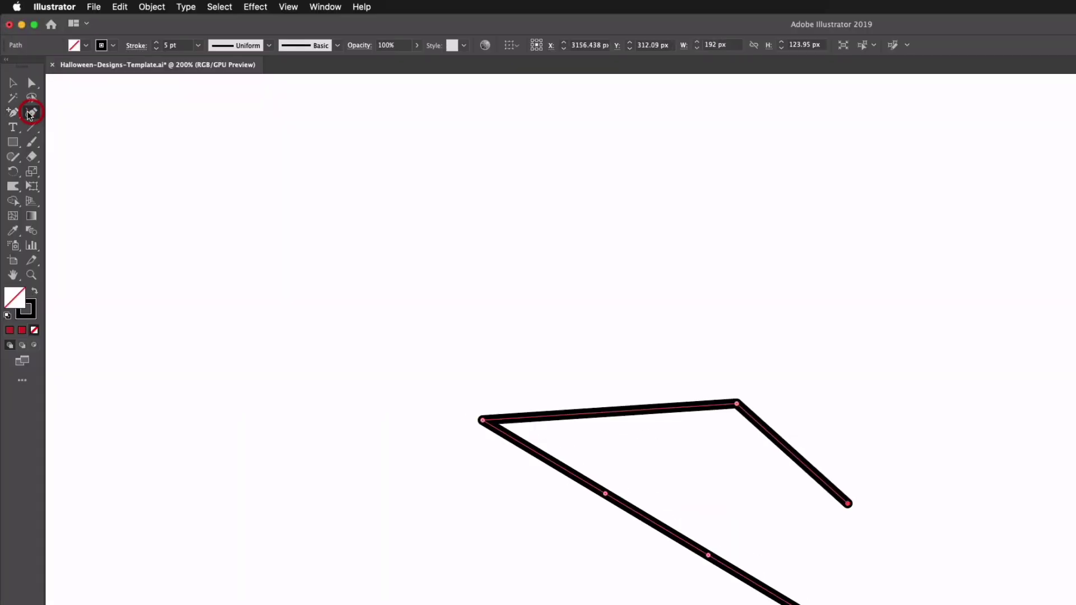
click(30, 113)
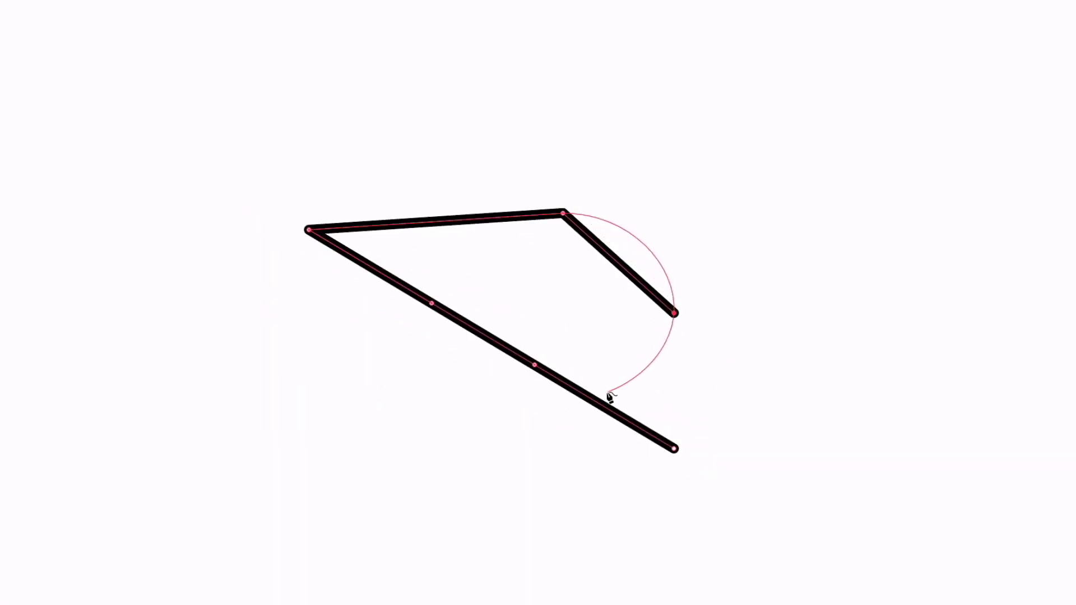
key(Return)
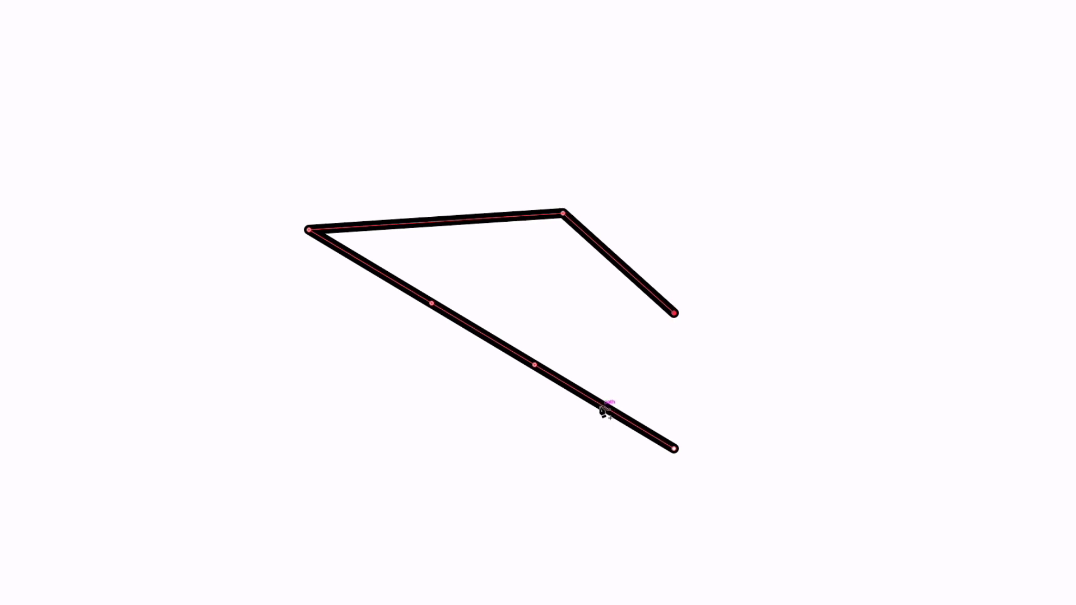
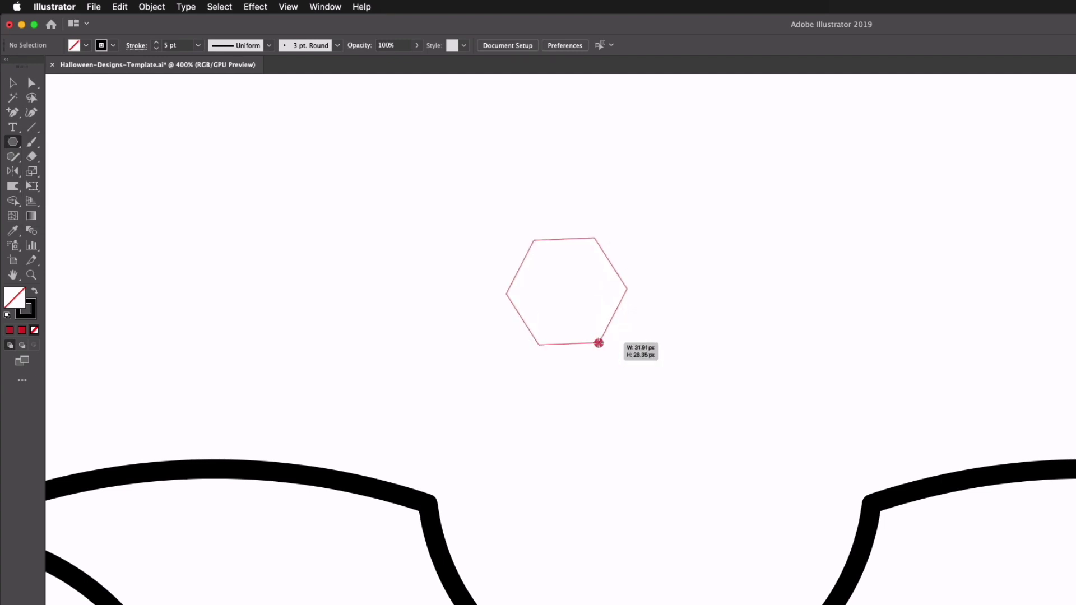
Step: Draw a triangle about 31 by 27 px with the Polygon tool in the space above the bat
key(Down)
key(Down)
key(Down)
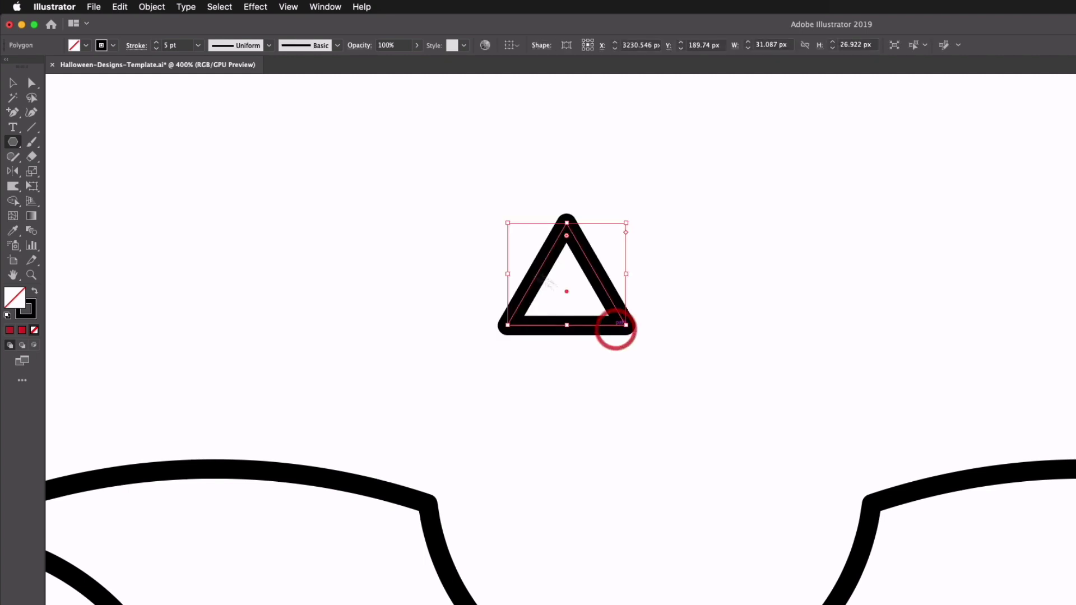
Step: Bow the triangle's two slanted sides outward with the Curvature tool to shape an ear
click(31, 112)
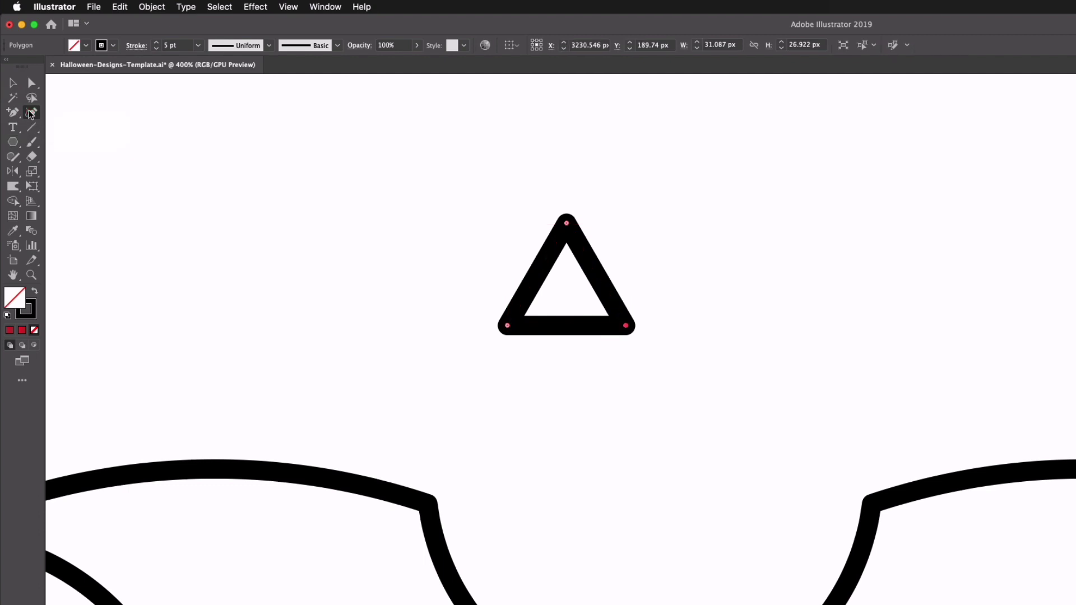
click(537, 280)
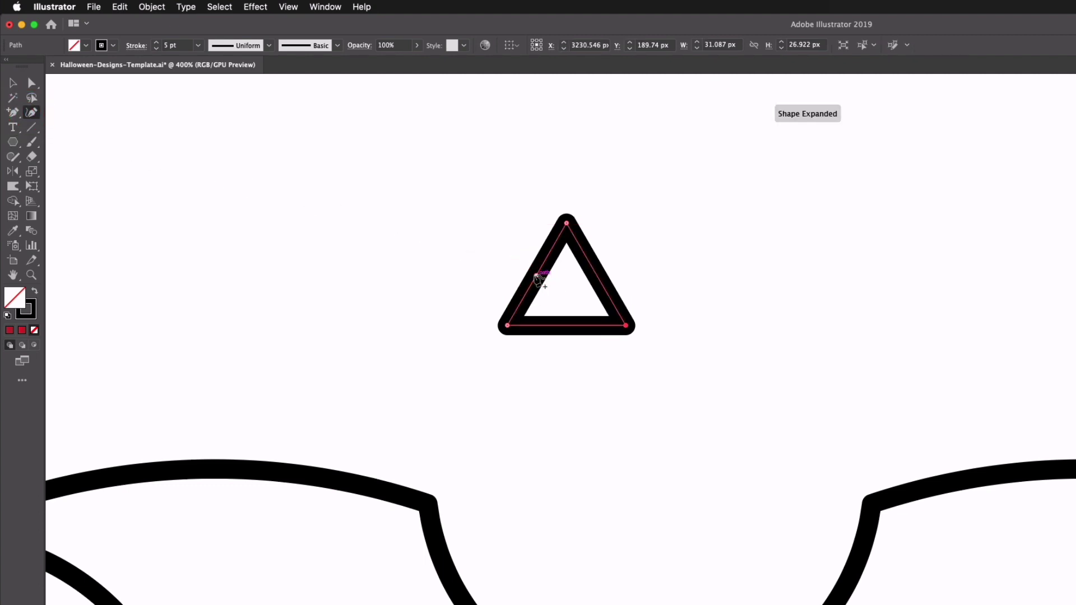
drag(536, 275, 523, 269)
drag(604, 283, 609, 272)
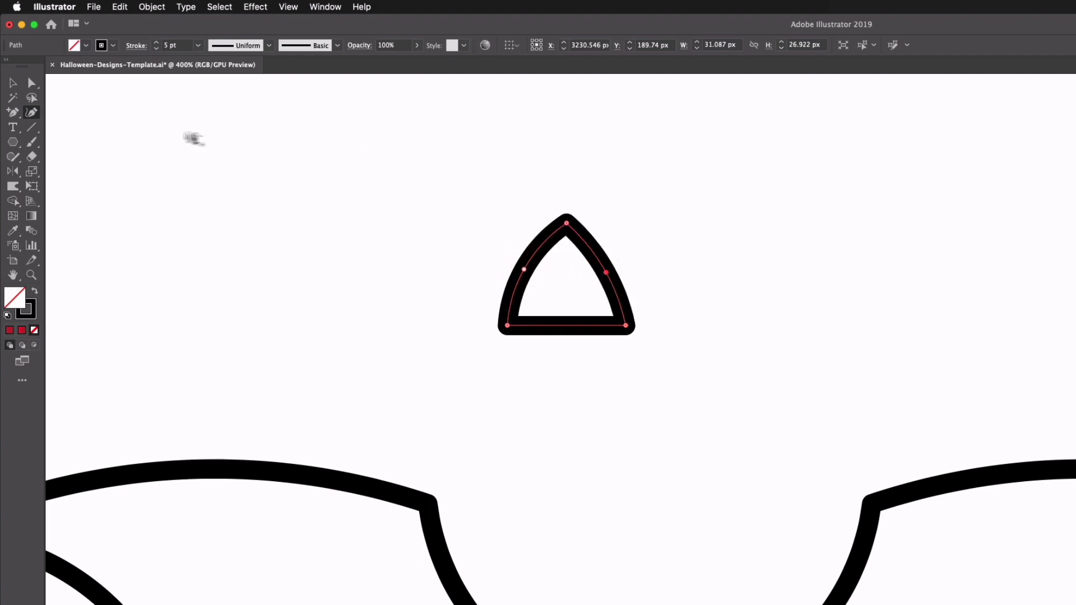
Step: Tilt the ear about 18° counterclockwise and fit it on the upper left of the bat's head at about 25 by 25 px
click(13, 83)
click(428, 285)
click(555, 328)
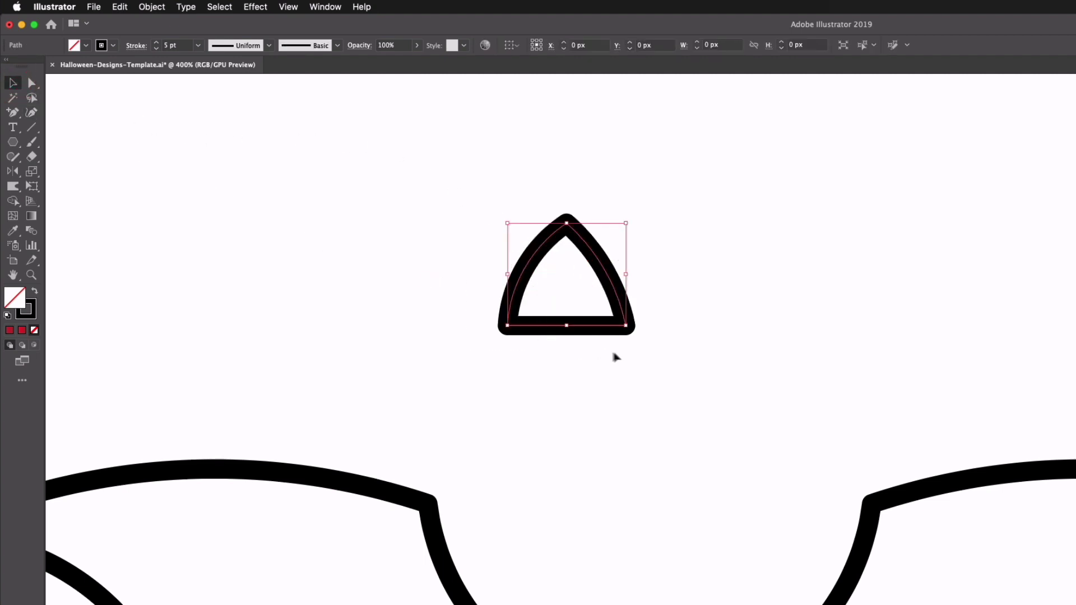
drag(633, 340, 644, 310)
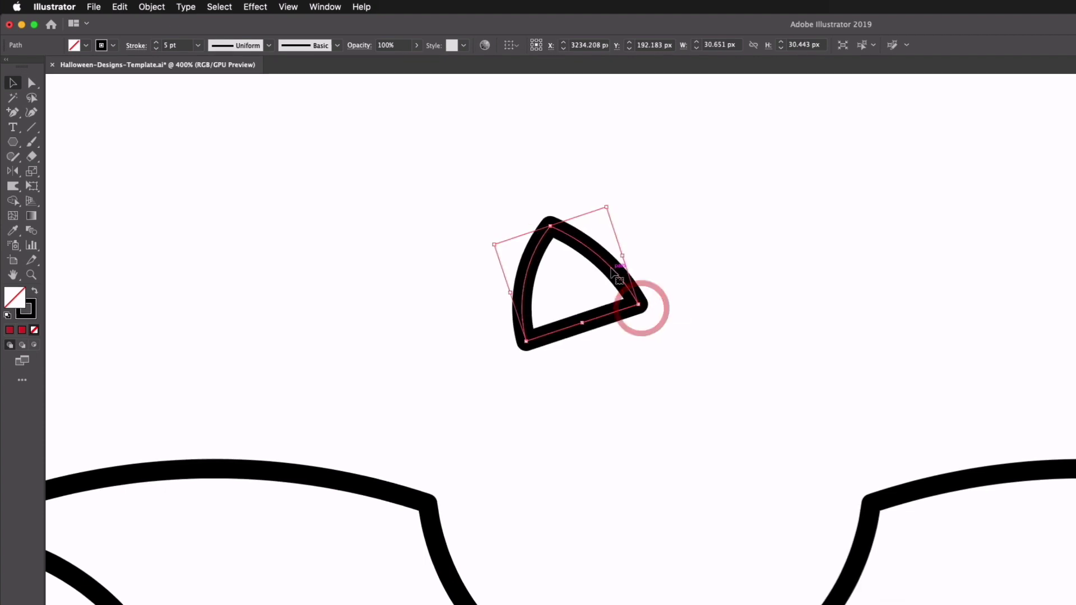
drag(613, 266, 626, 604)
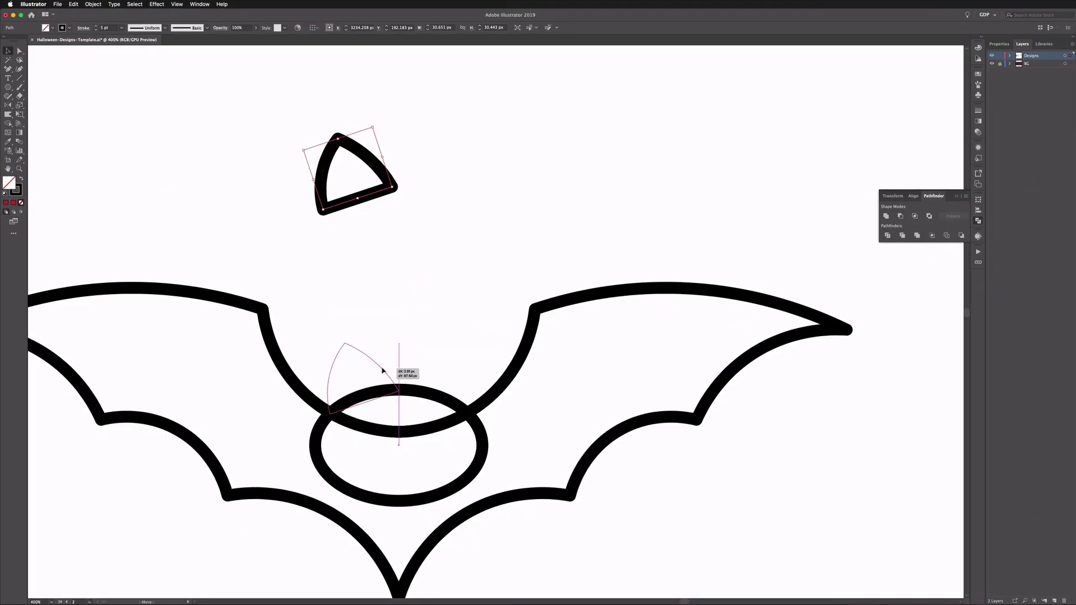
drag(383, 371, 352, 356)
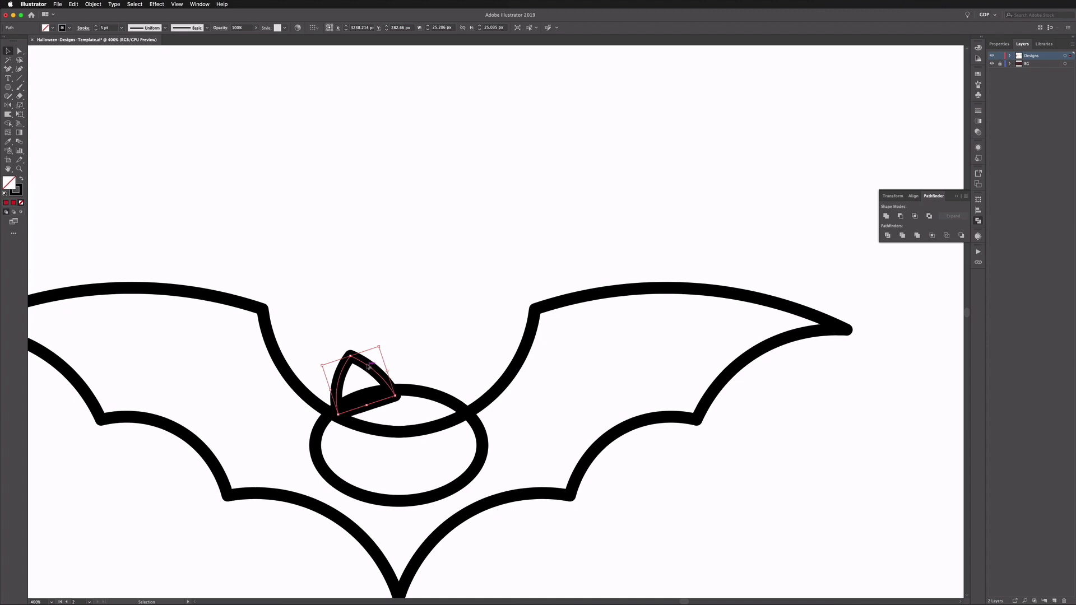
Step: Duplicate the ear across to the other side of the head and flip the copy horizontally
drag(368, 366, 440, 367)
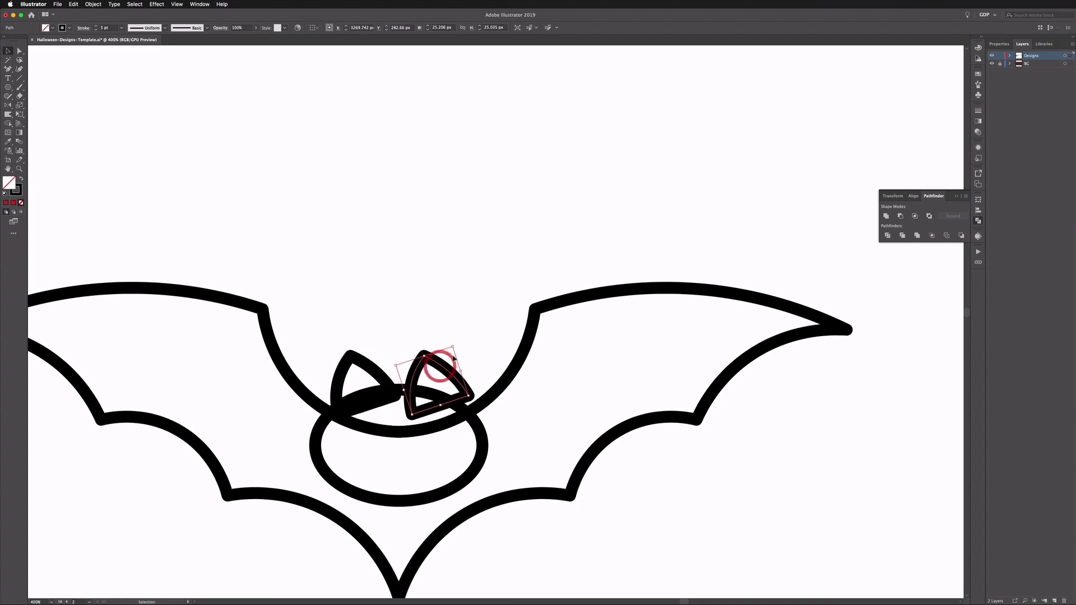
click(999, 43)
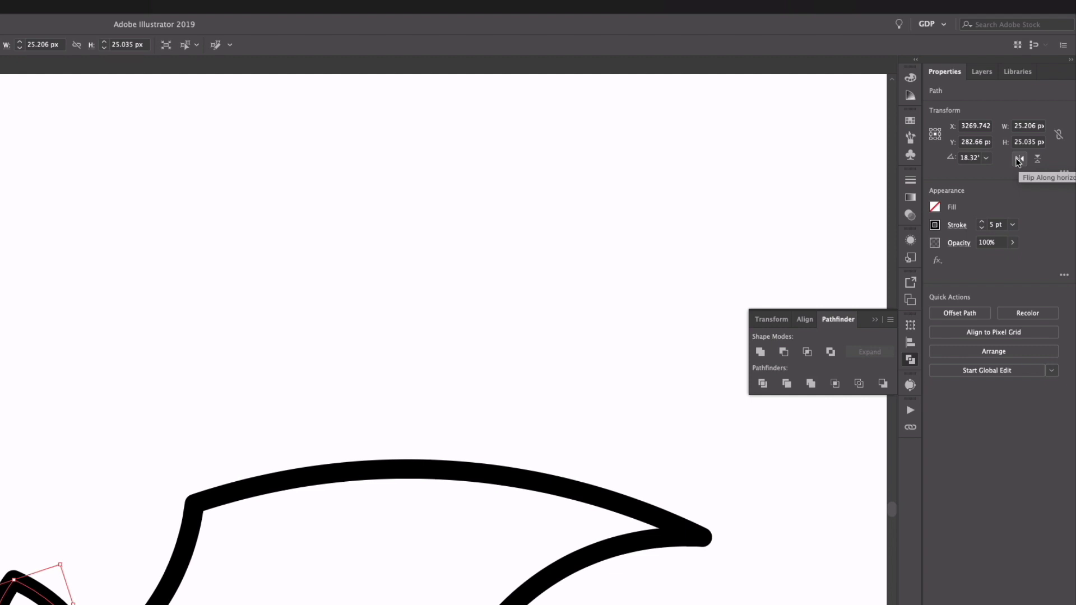
click(1017, 159)
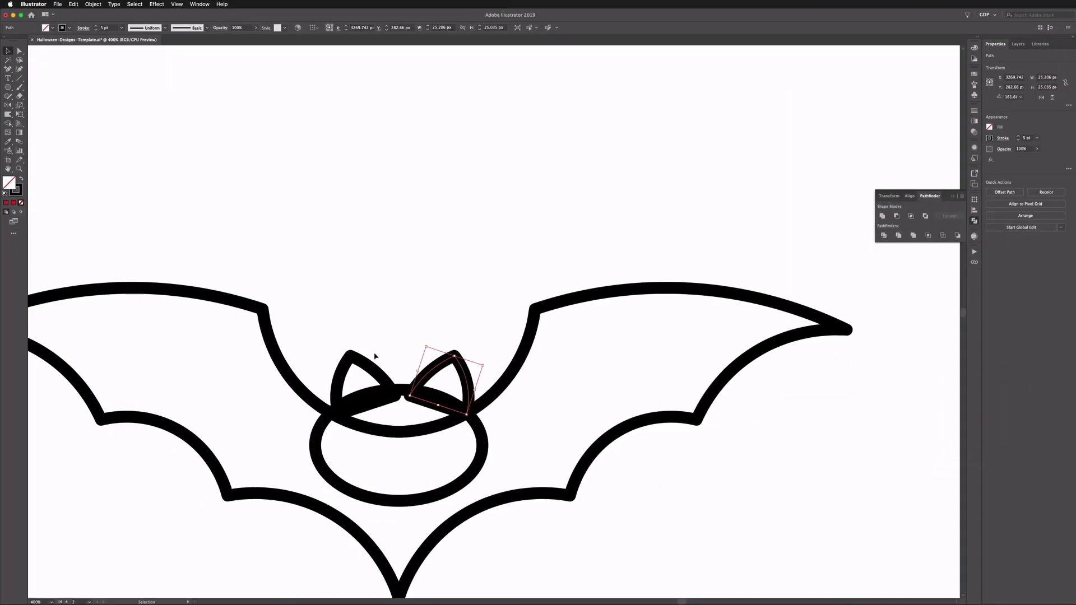
Step: Group the two ears and align them with the head and wings on their horizontal centres
shift+click(371, 364)
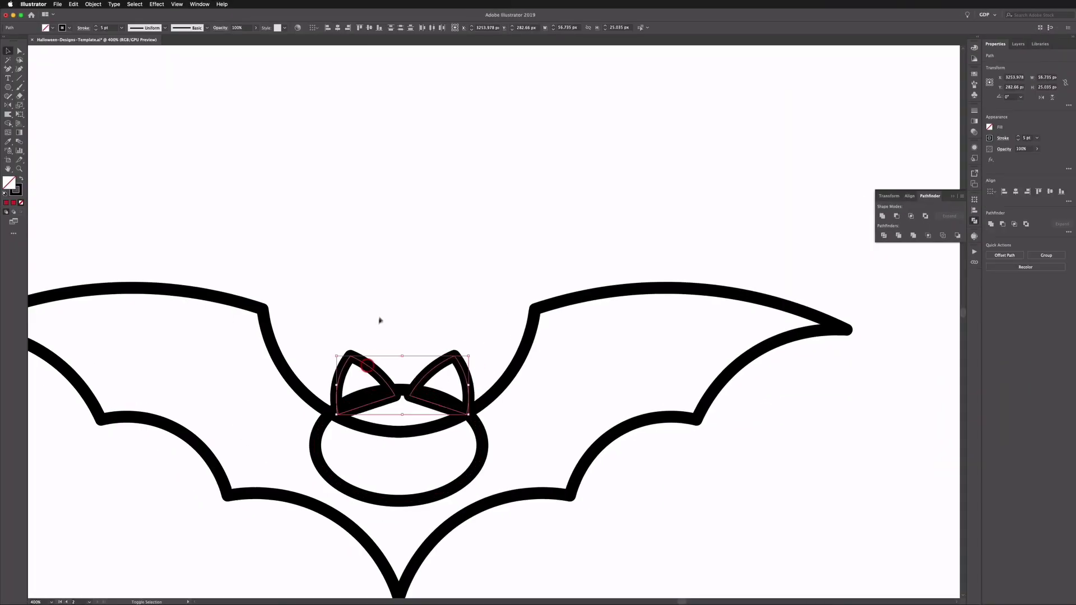
key(super+g)
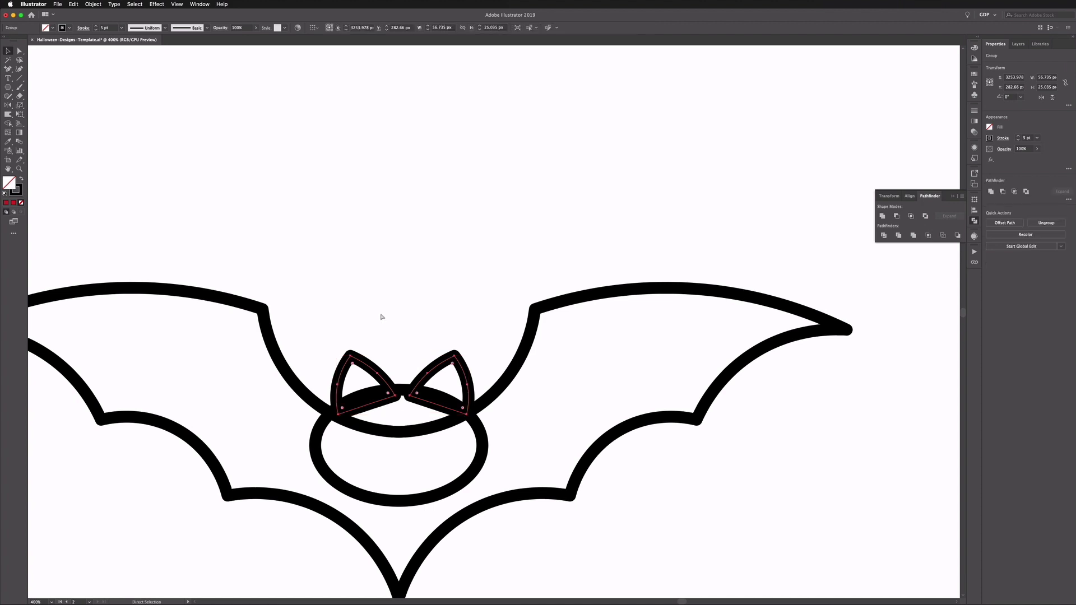
drag(306, 289, 537, 490)
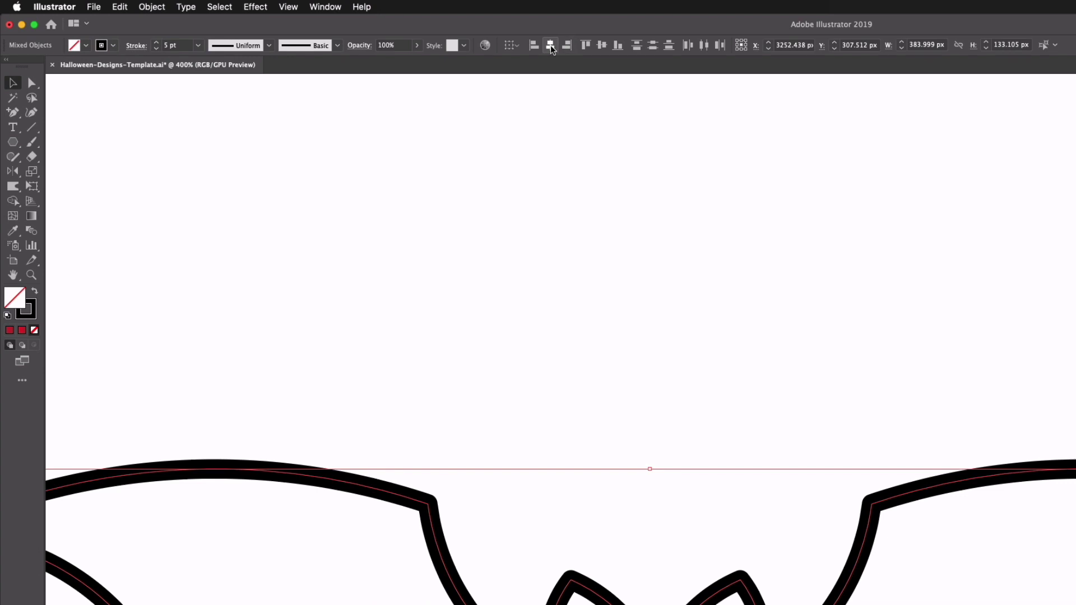
click(551, 45)
click(577, 175)
Step: Unite the ears, head and wings into a single bat outline with Pathfinder
scroll(605, 207, down, 3)
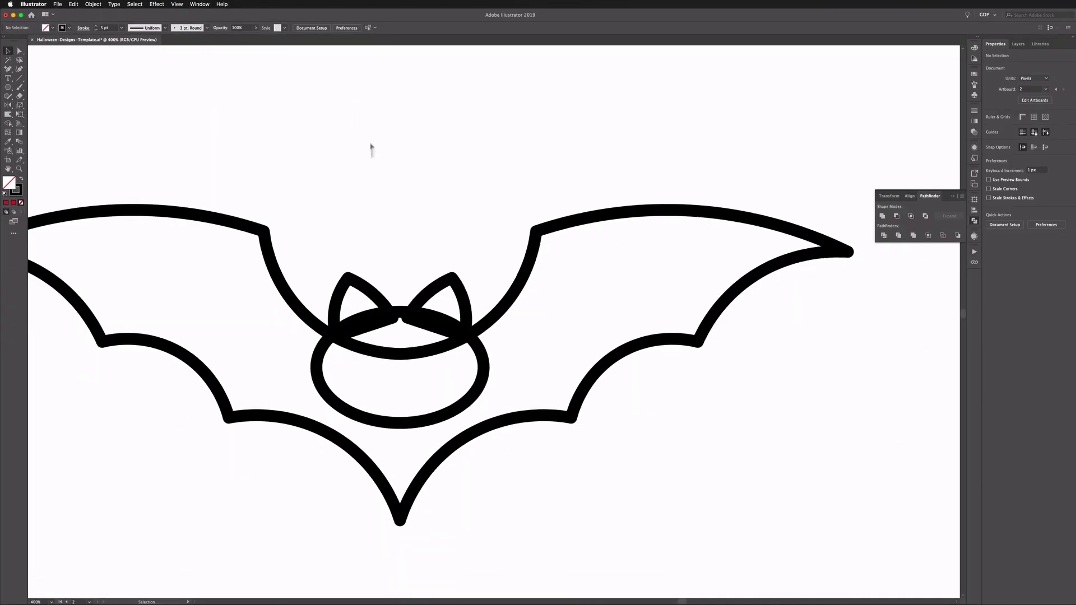
drag(341, 238, 522, 389)
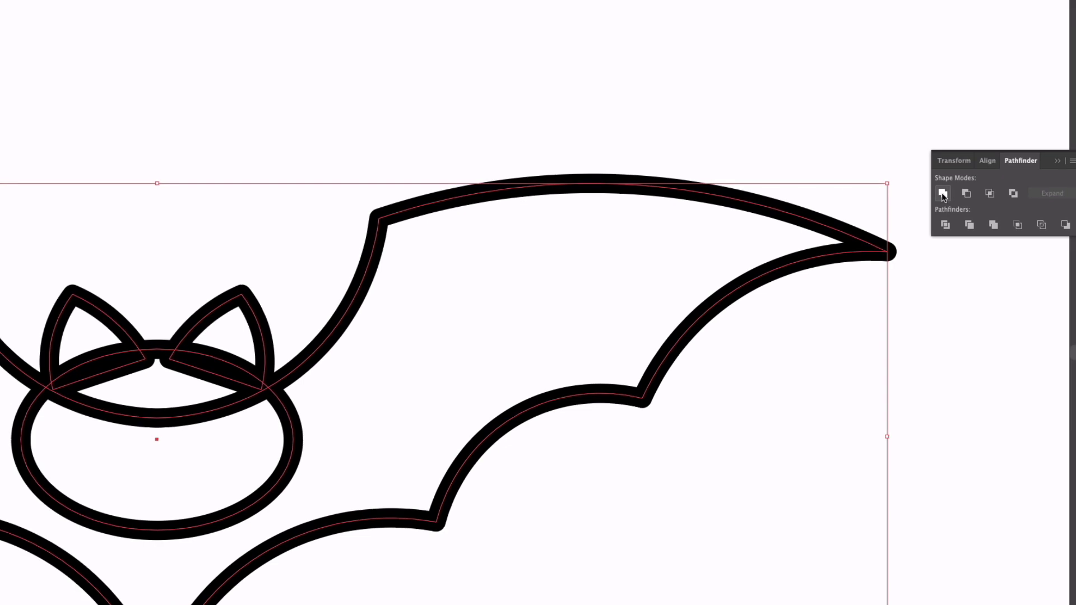
click(882, 216)
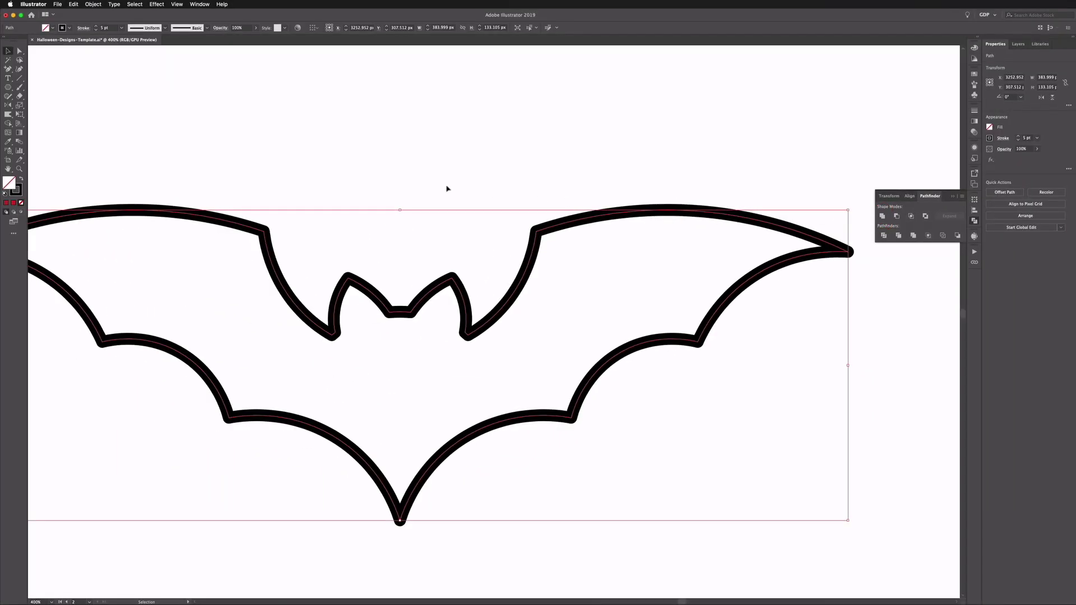
Step: Fill the merged bat outline with black and deselect it
key(super+minus)
key(super+minus)
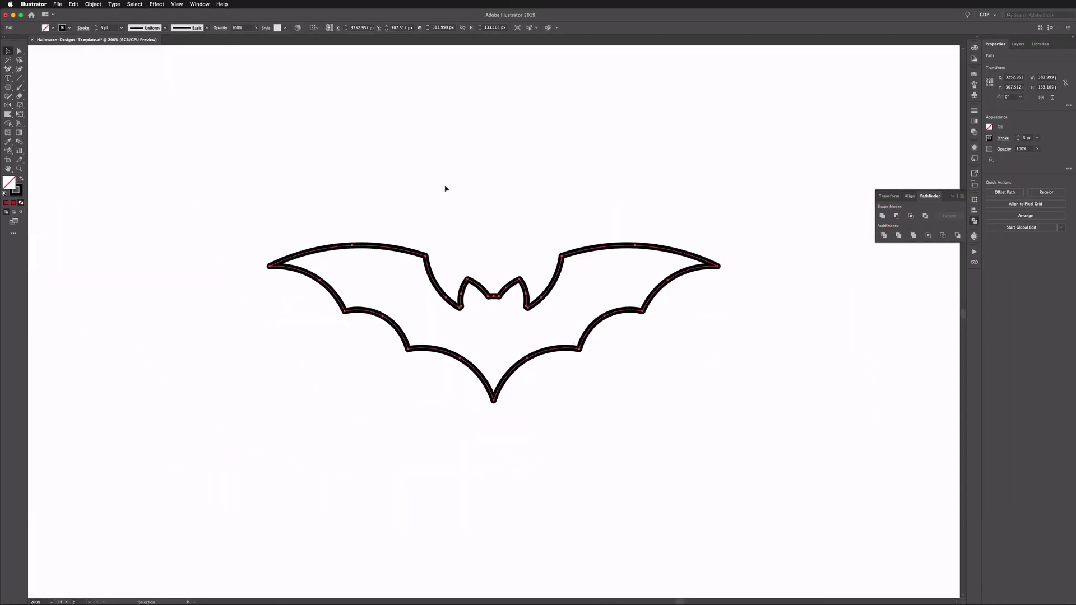
click(53, 28)
click(17, 46)
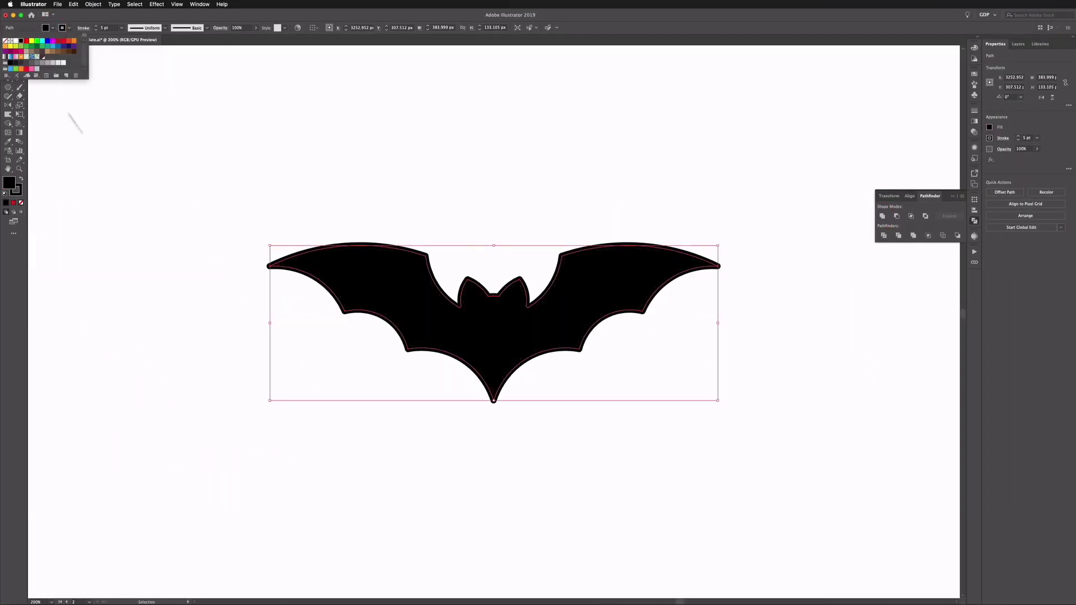
click(236, 191)
key(super+minus)
key(super+minus)
key(super+minus)
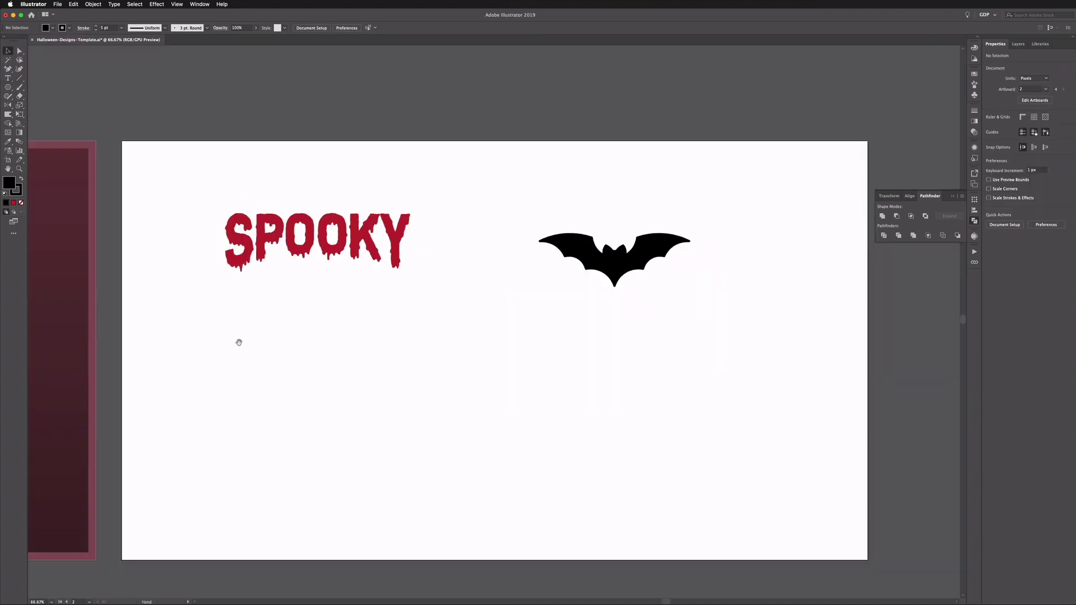
drag(237, 341, 278, 341)
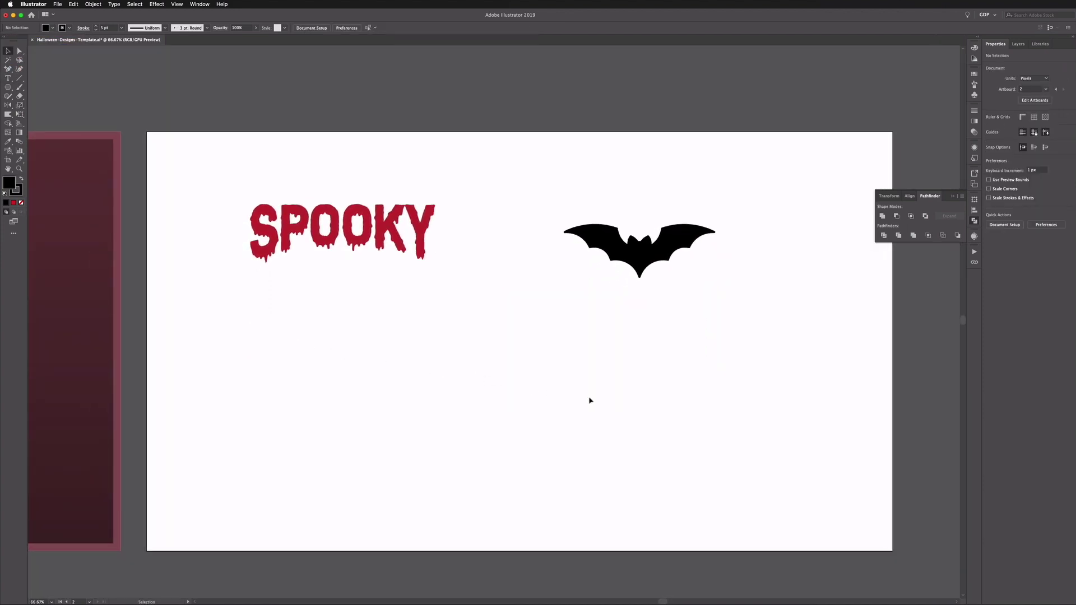
Step: Draw an upright ellipse about 126 by 201 px on an empty part of the artboard and fill it with orange (R=241 G=90 B=36)
key(super+plus)
key(super+plus)
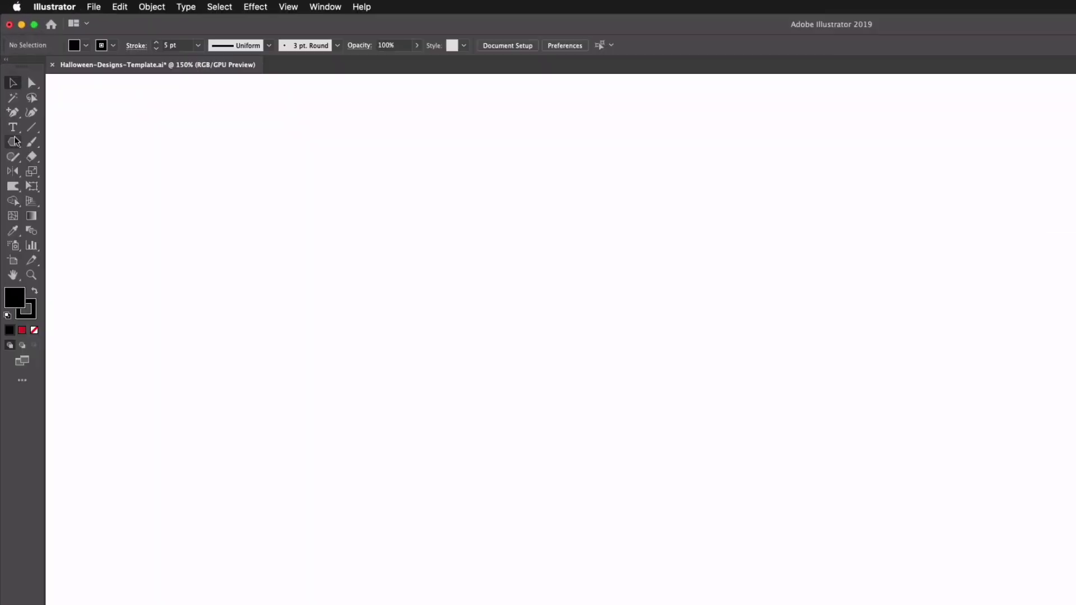
drag(8, 87, 41, 107)
drag(66, 175, 66, 174)
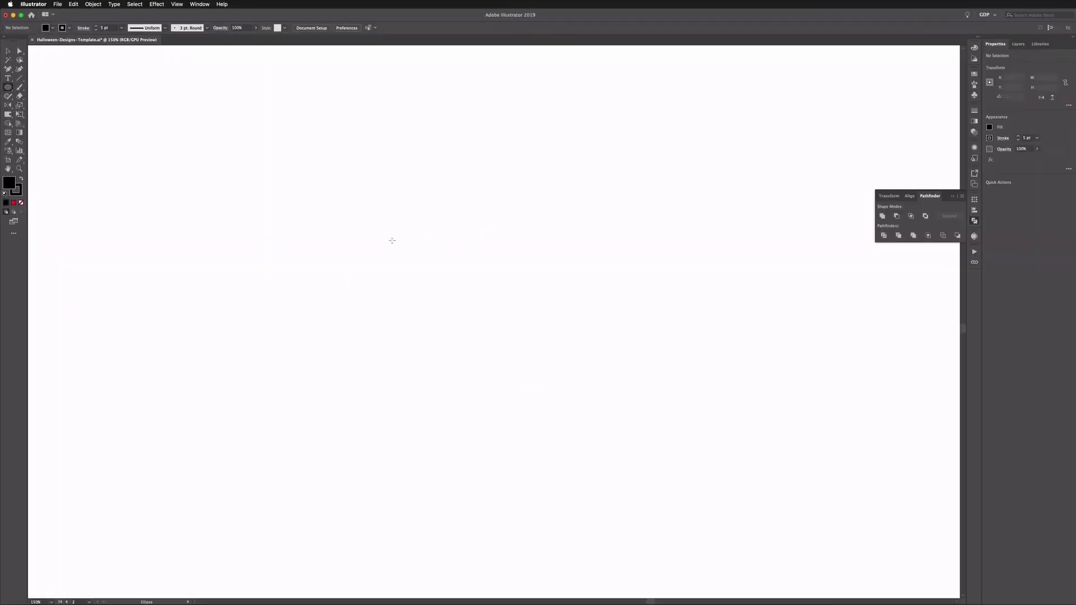
drag(426, 223, 537, 398)
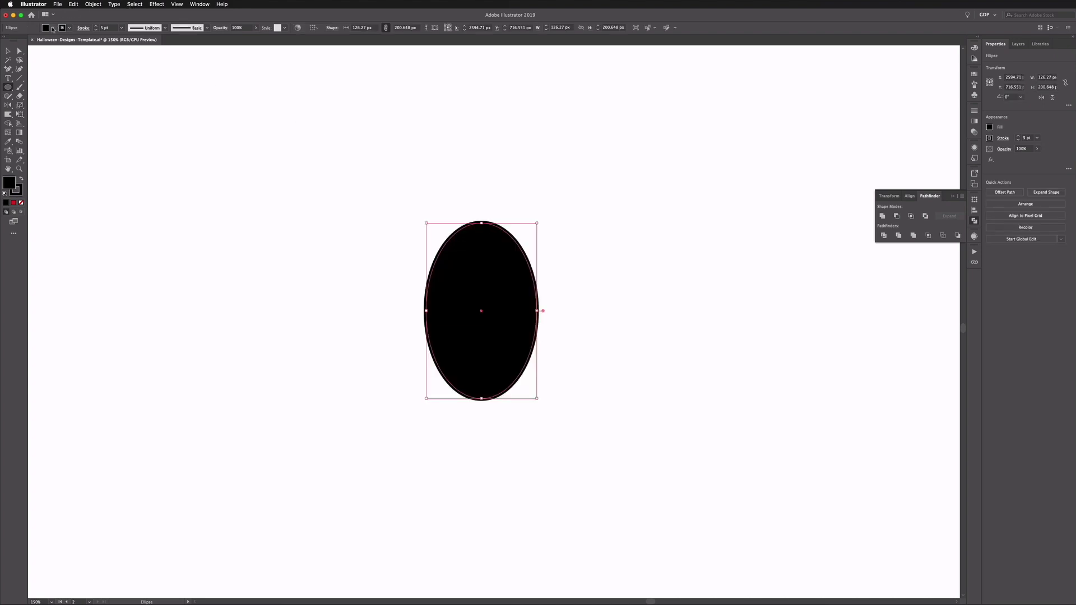
click(53, 28)
click(70, 41)
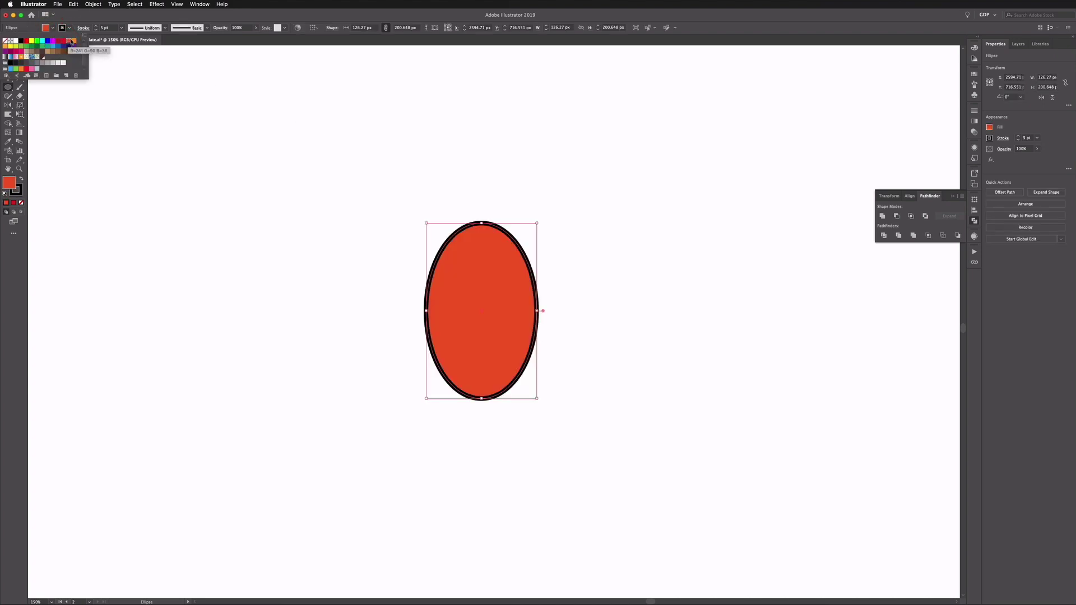
key(Escape)
Step: Broaden the ellipse's top and bottom curves by pulling out longer horizontal handles with the Anchor Point tool
click(7, 69)
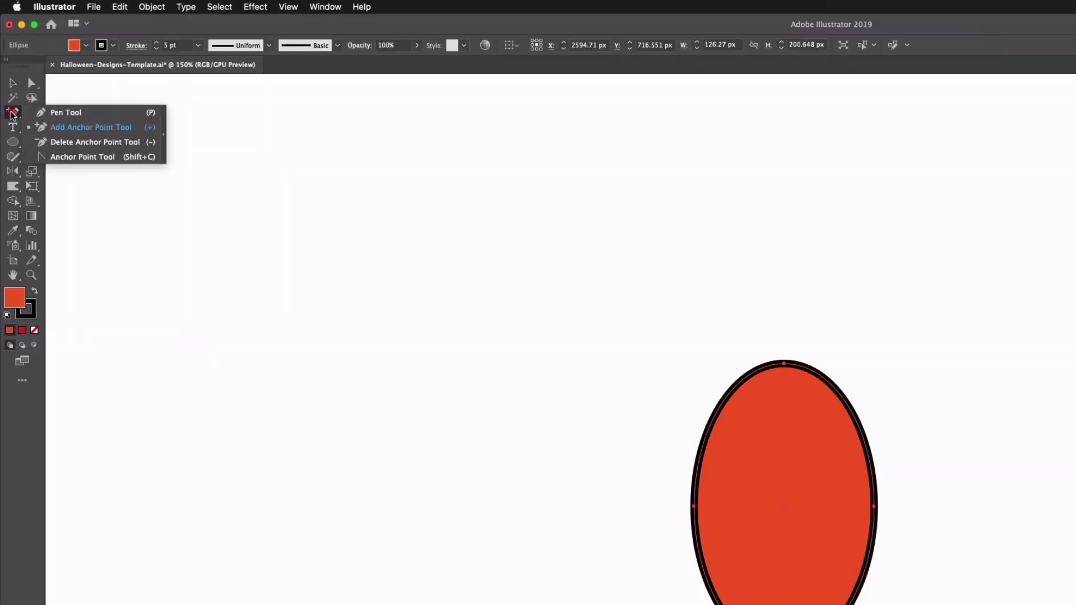
drag(11, 115, 61, 157)
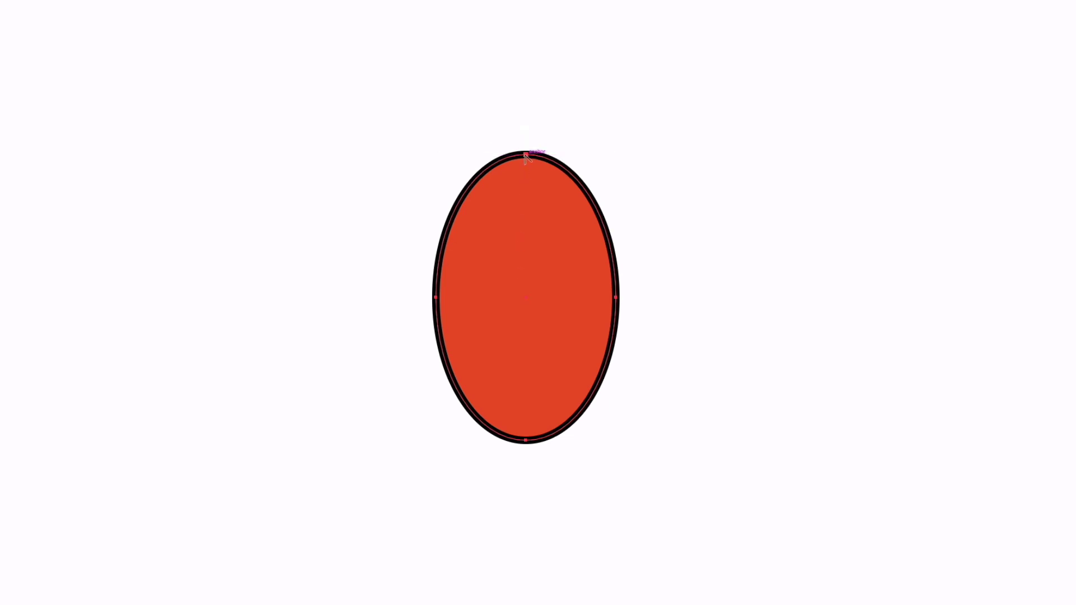
drag(525, 154, 603, 156)
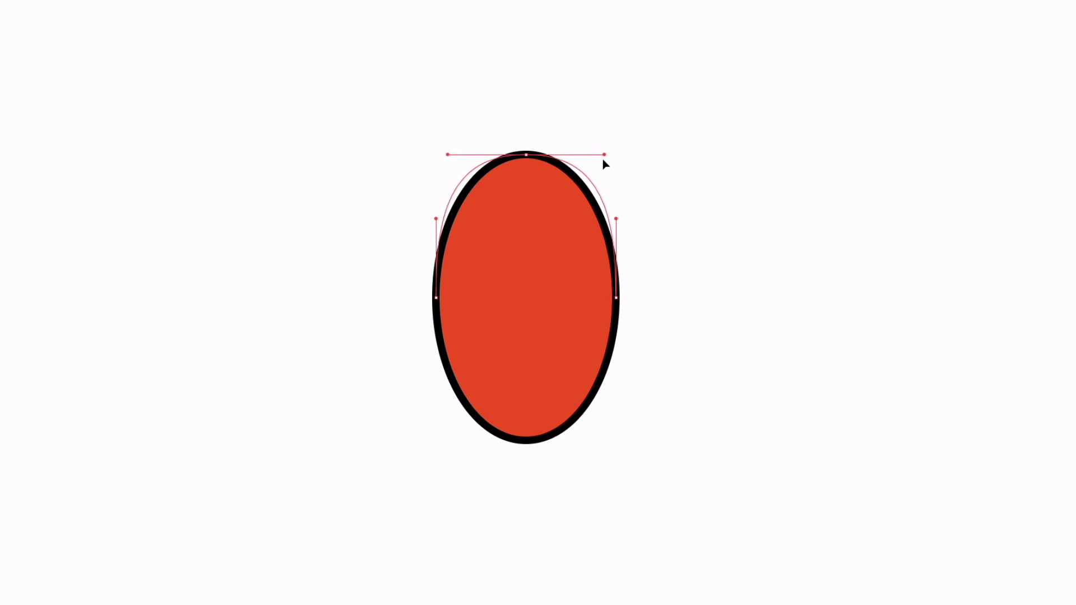
scroll(591, 200, down, 2)
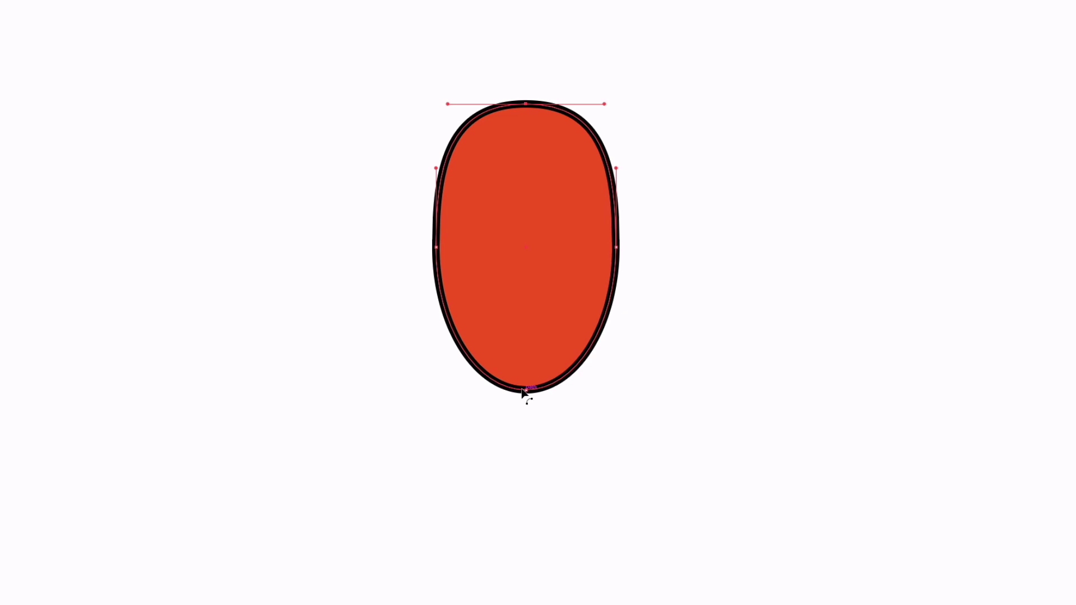
key(v)
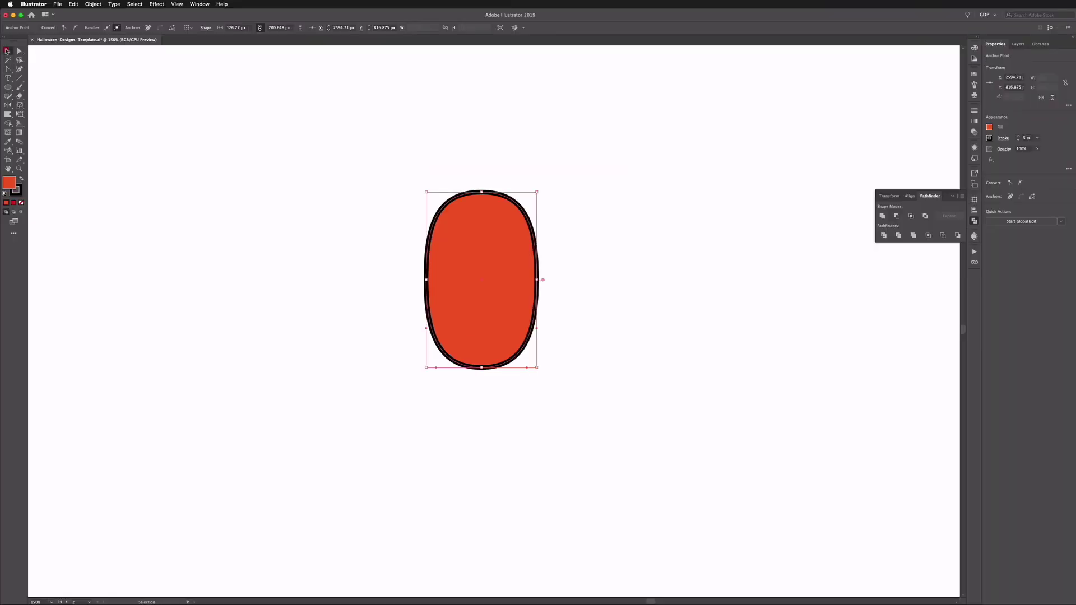
click(204, 113)
key(ctrl+z)
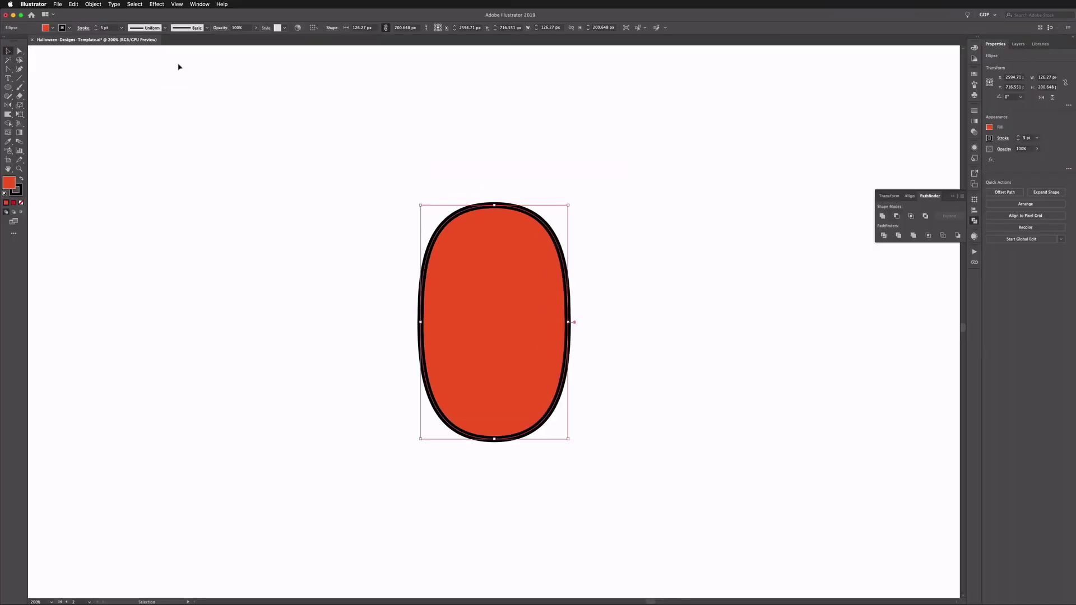
Step: Align the orange shape's stroke to the outside of its path
click(83, 28)
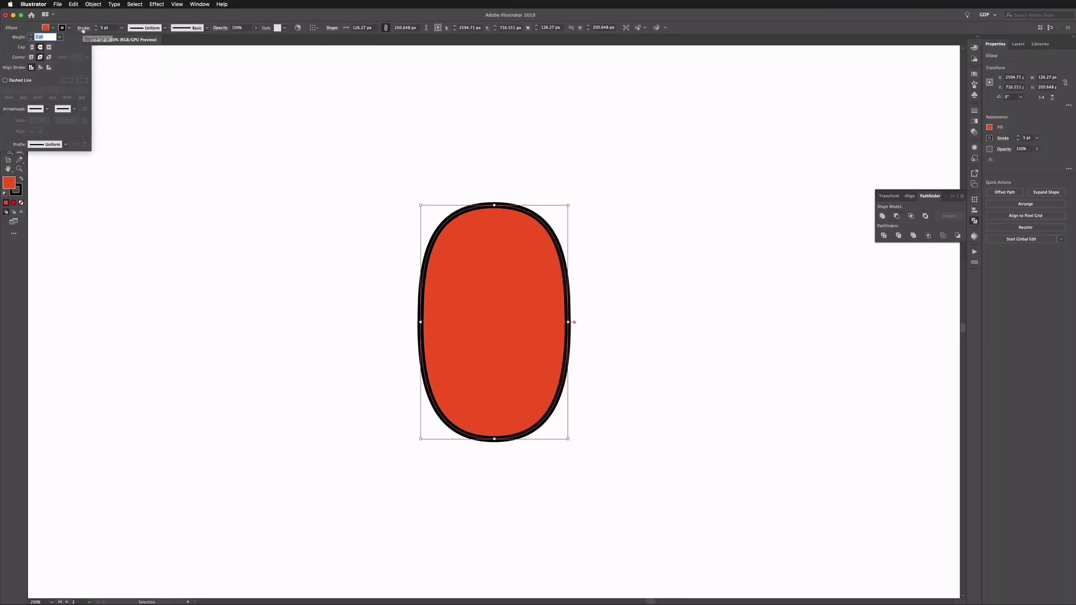
click(48, 67)
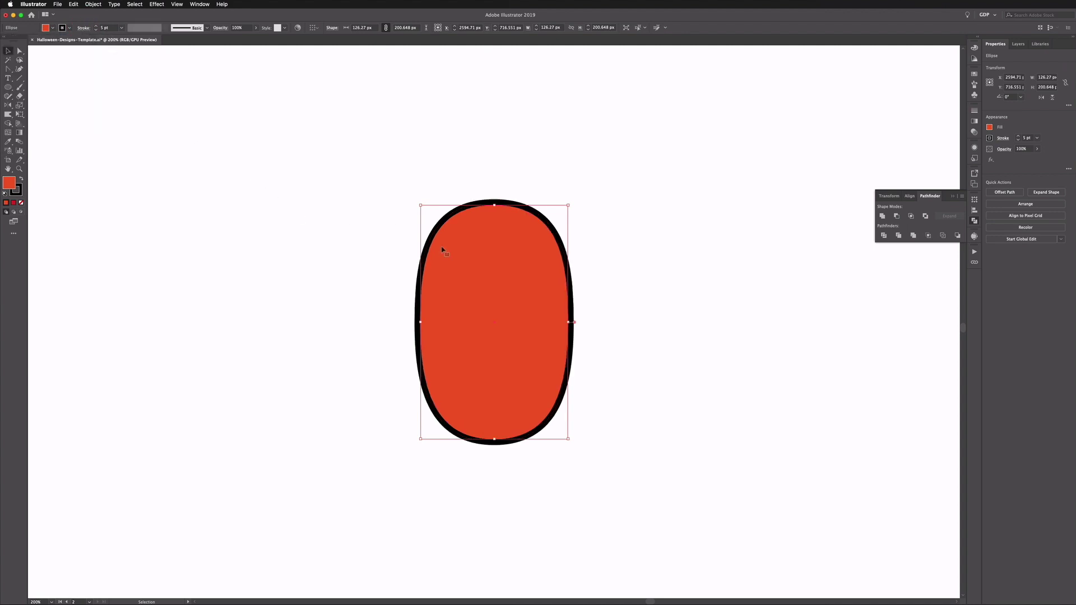
click(379, 247)
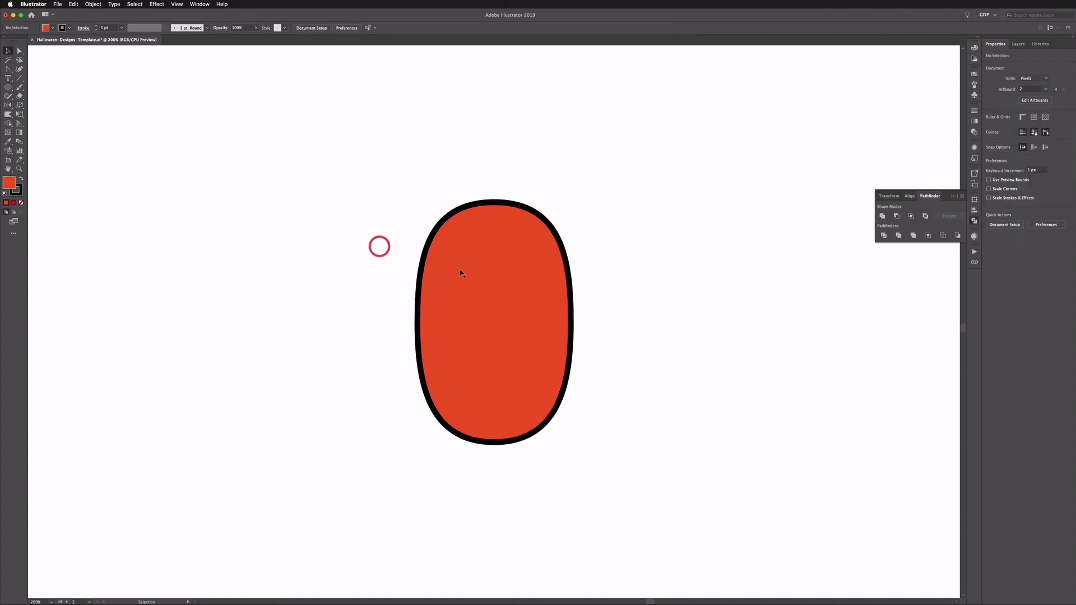
key(super+z)
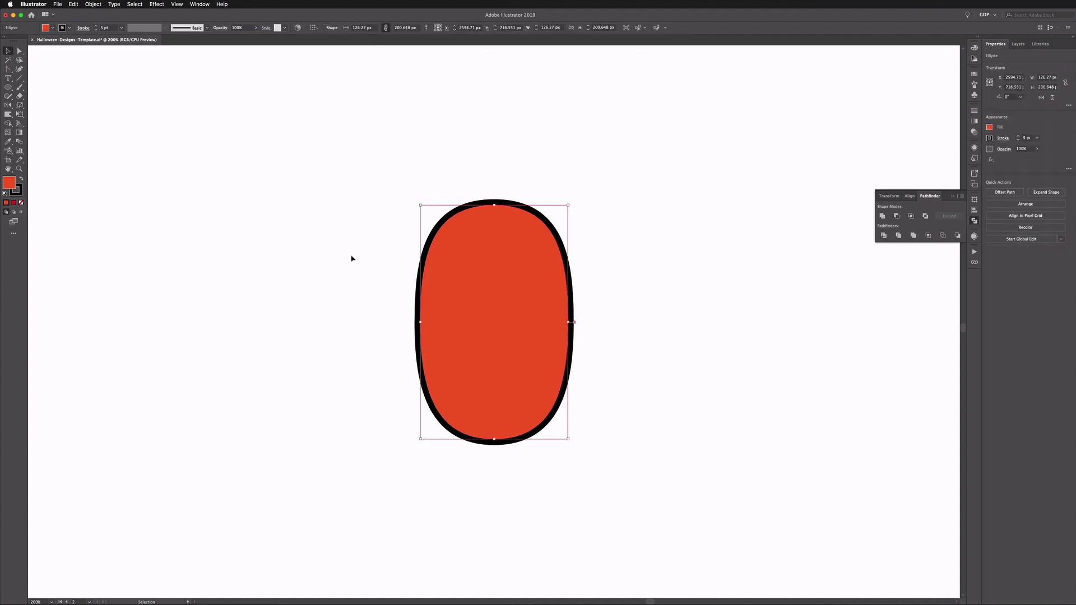
key(a)
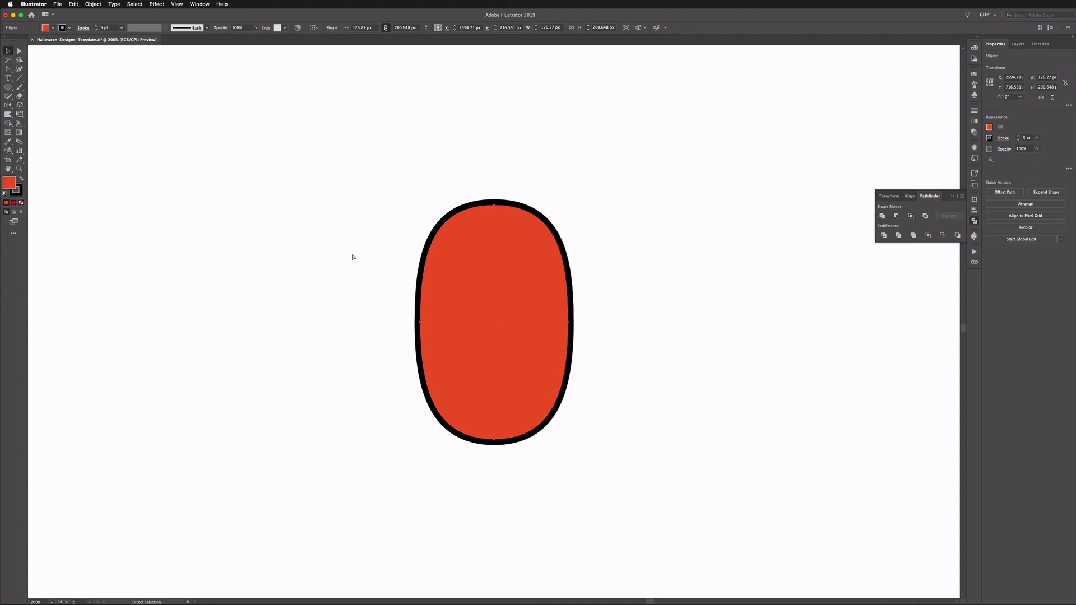
key(v)
key(a)
key(v)
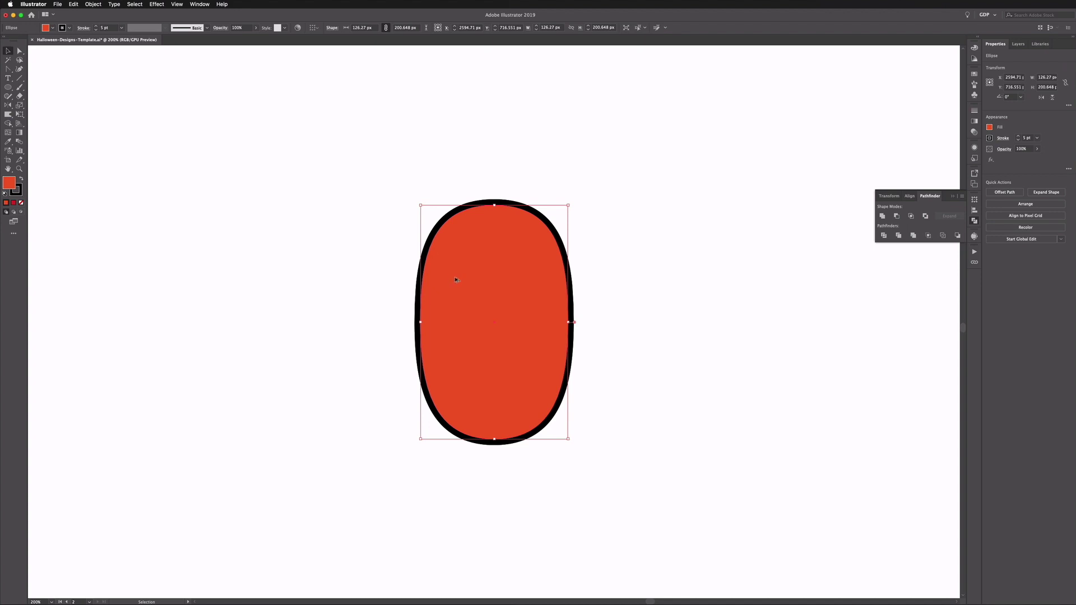
Step: Offset a copy of the orange shape to the right, enlarge it to about 142 by 225 px, and subtract it to leave a crescent
drag(456, 280, 472, 276)
drag(590, 324, 600, 320)
drag(523, 321, 522, 327)
key(Left)
key(Left)
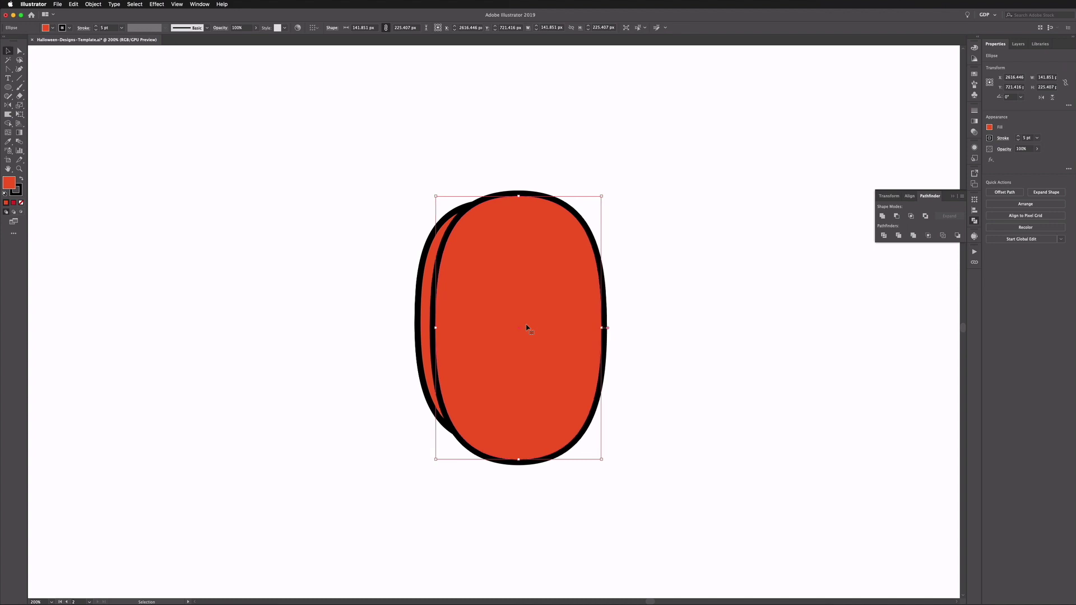
shift+click(426, 291)
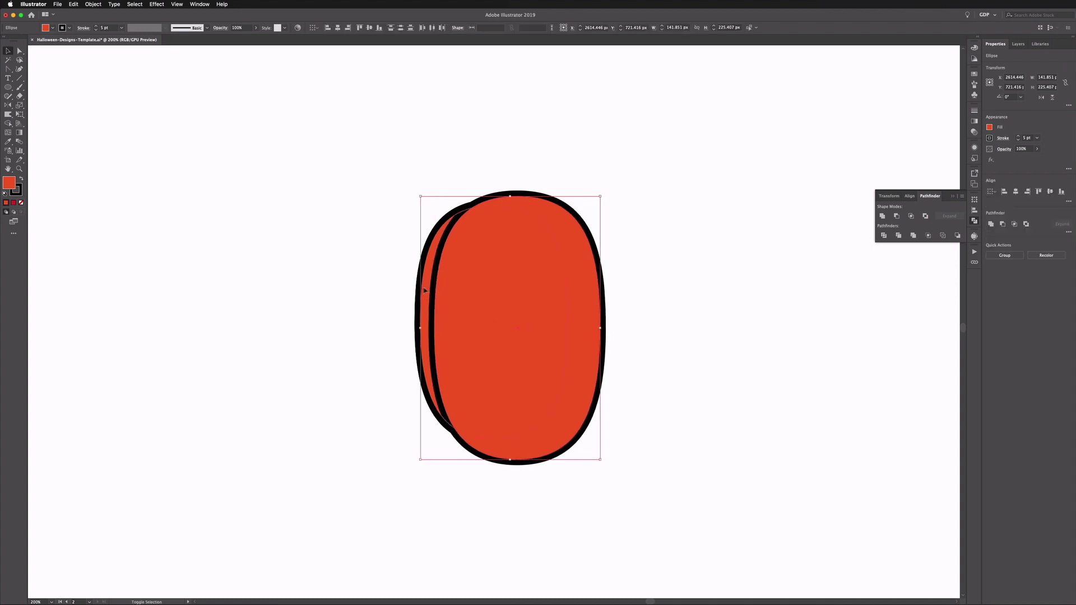
click(897, 216)
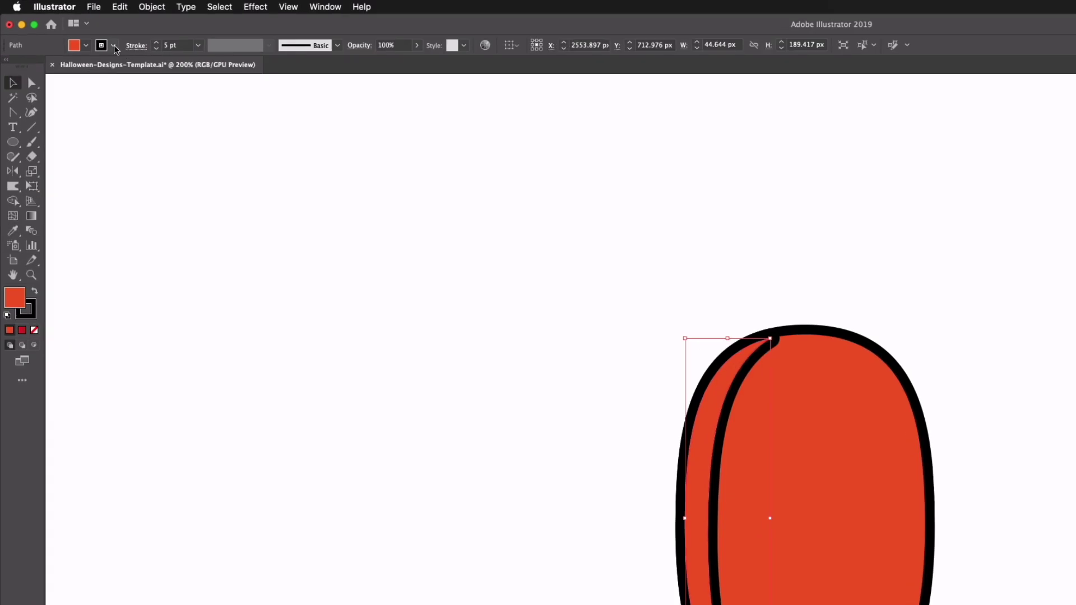
Step: Remove the crescent's stroke and lighten its fill to a paler orange as a highlight
click(53, 27)
click(10, 68)
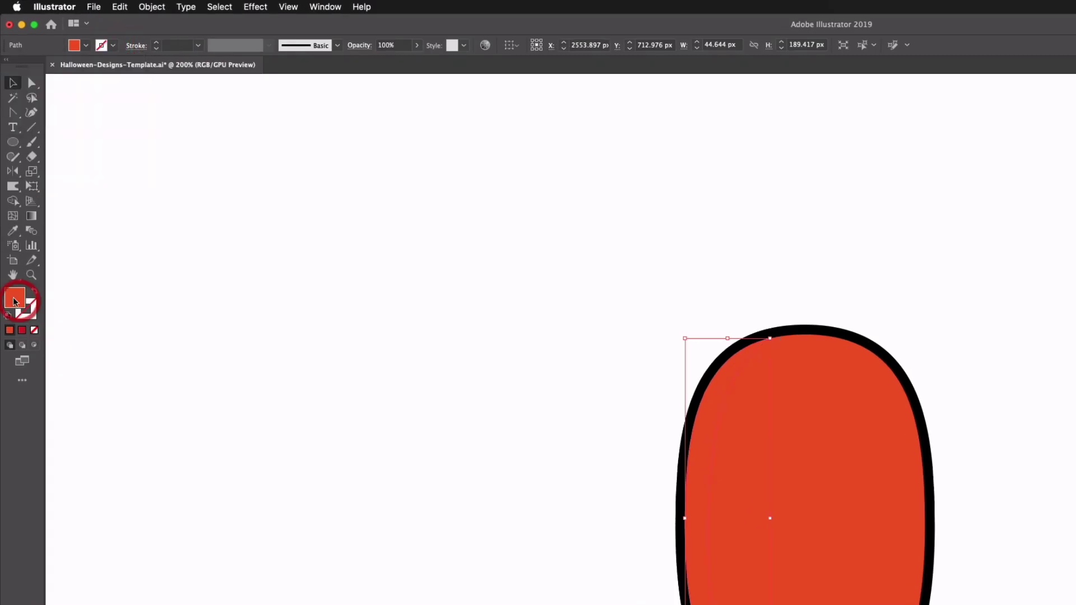
double_click(15, 301)
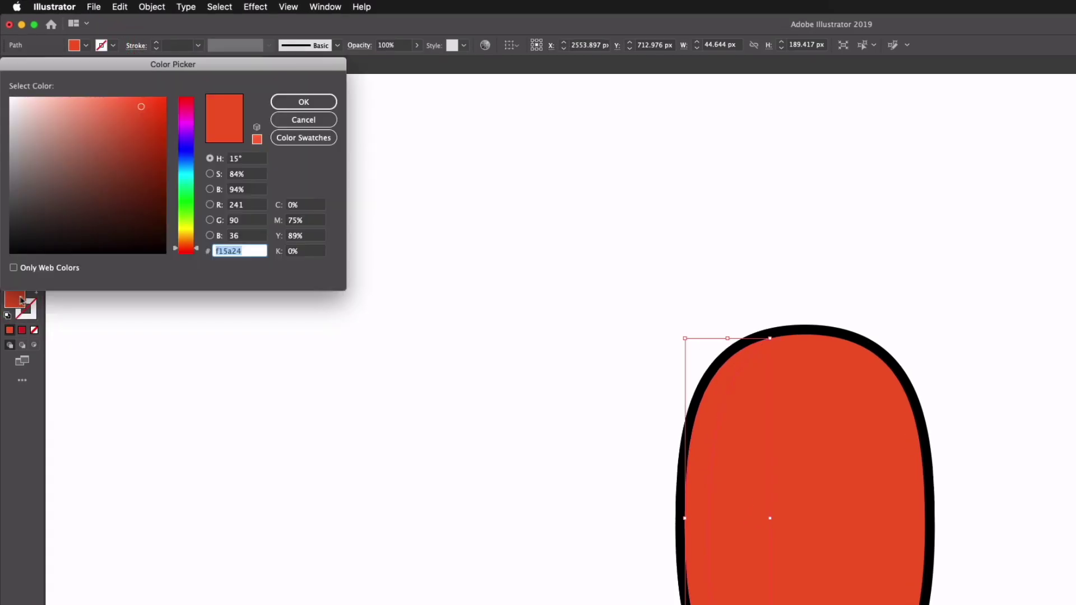
click(120, 110)
drag(120, 109, 104, 104)
click(303, 102)
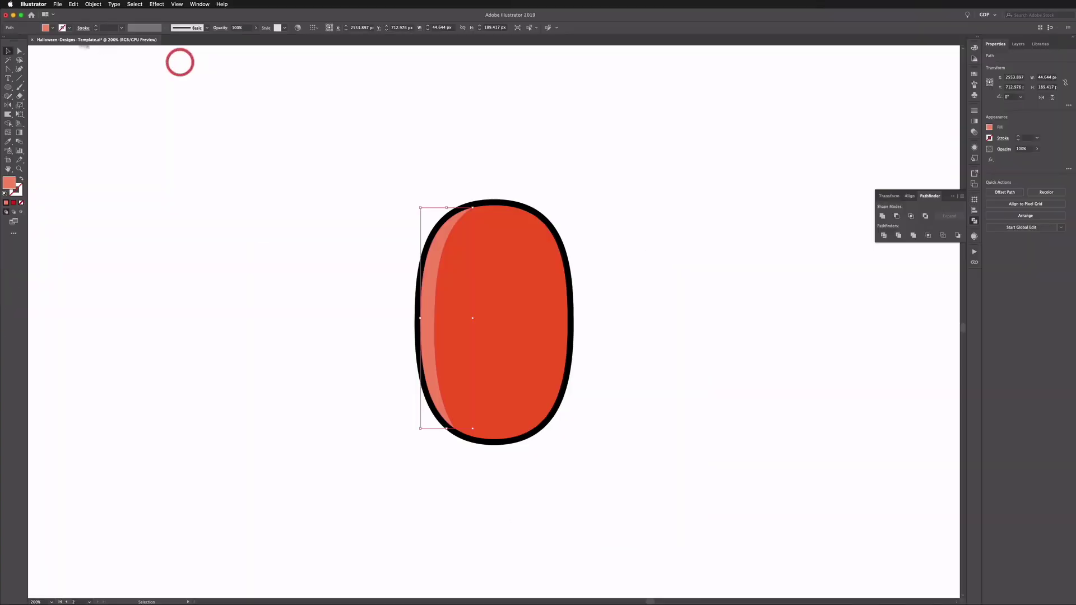
click(258, 140)
Step: Duplicate the segment with its highlight to the left, send the copy to the back, and shrink it slightly from the bottom edge
click(454, 312)
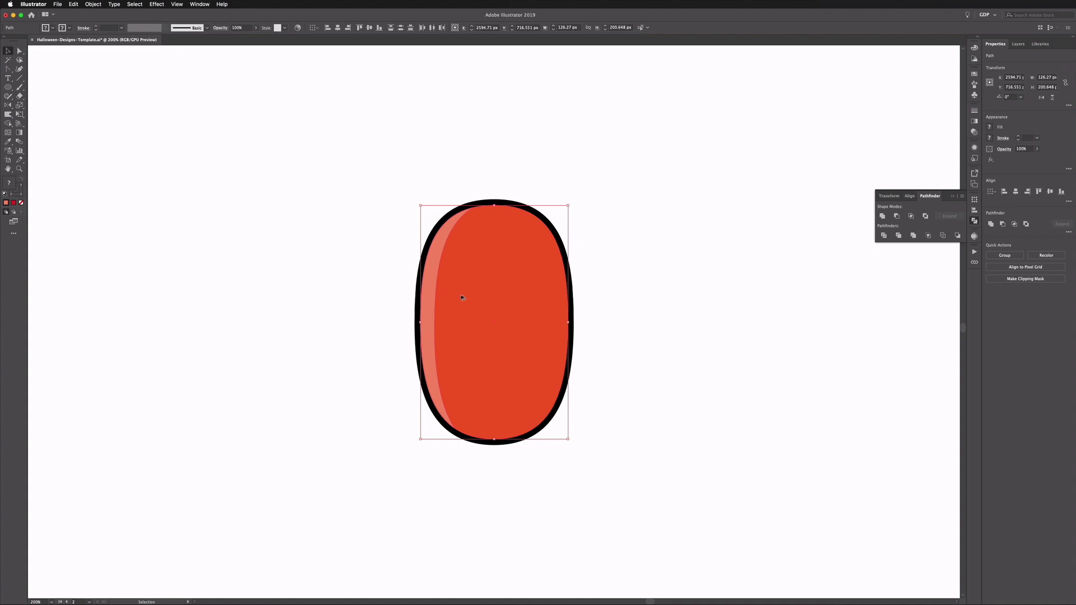
drag(464, 297, 427, 298)
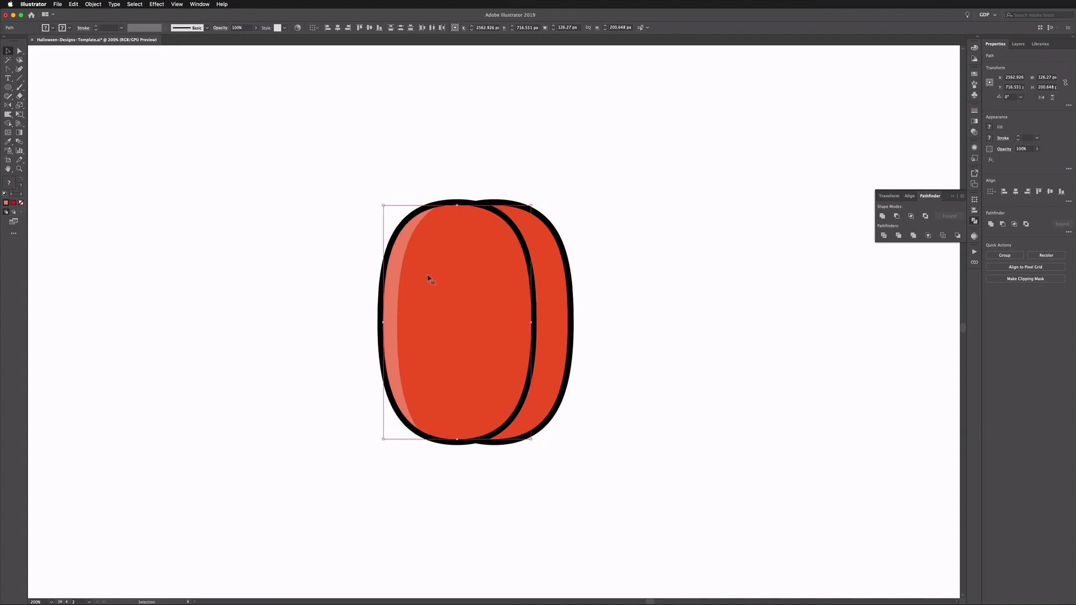
right_click(429, 273)
mouse_move(456, 389)
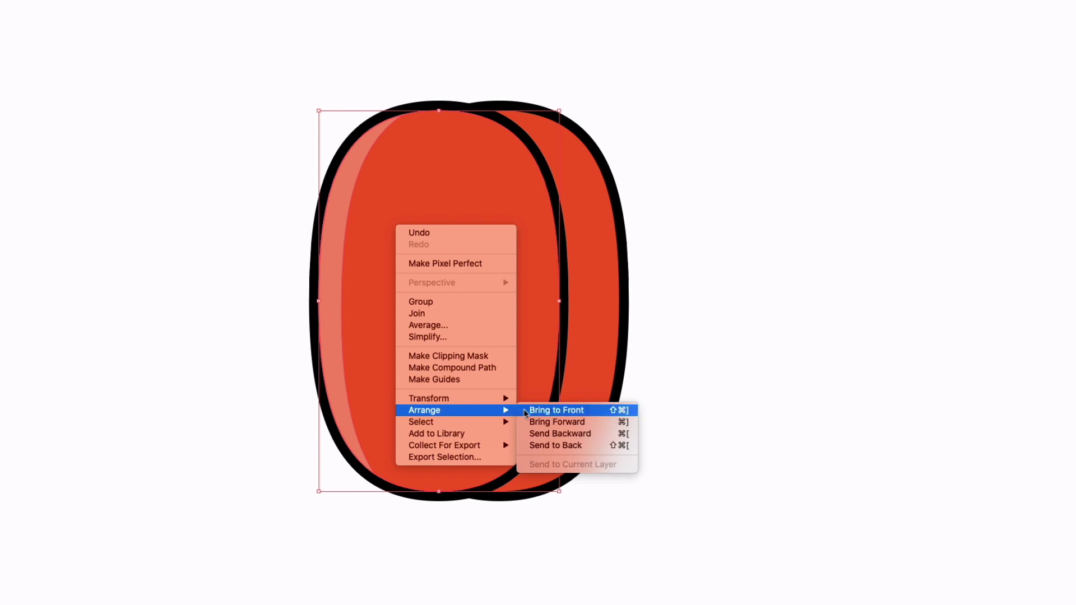
click(539, 446)
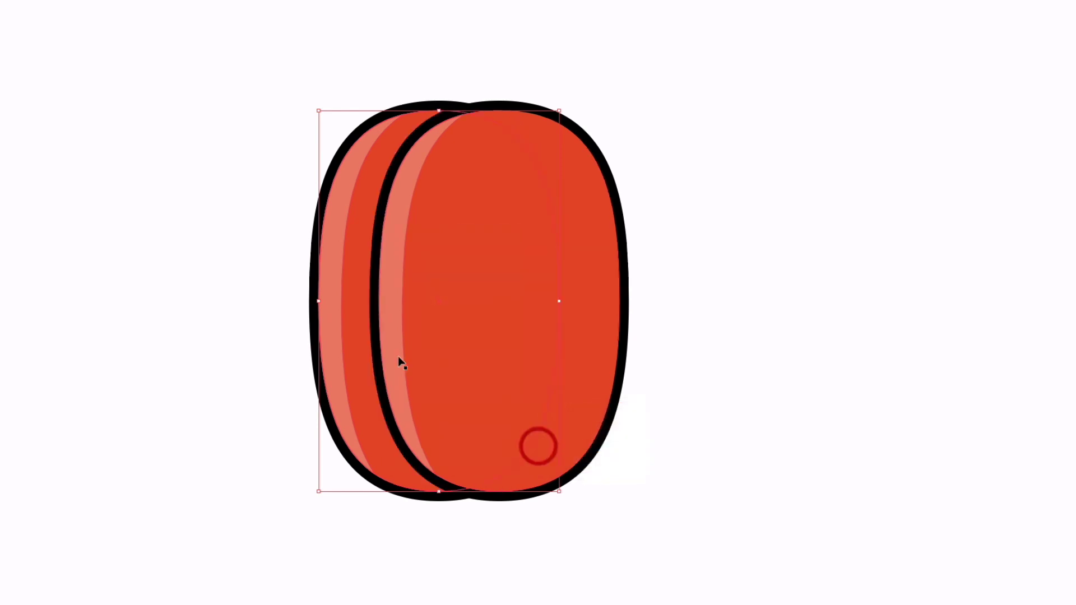
drag(438, 493, 438, 480)
click(289, 364)
Step: Place a smaller third segment farther left behind the other two, and select all the segments
drag(300, 317, 301, 352)
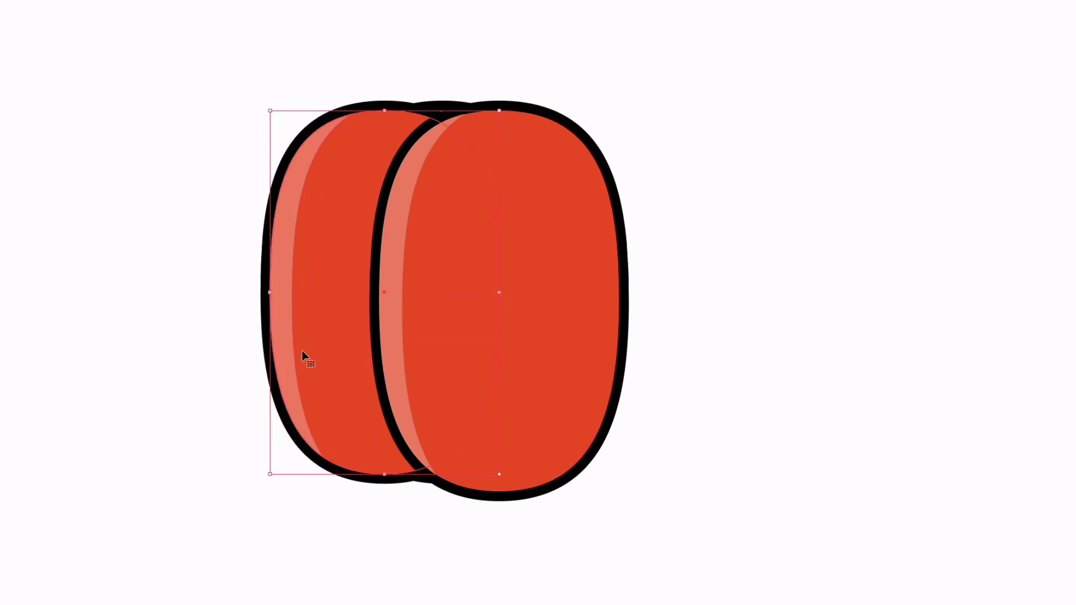
key(a)
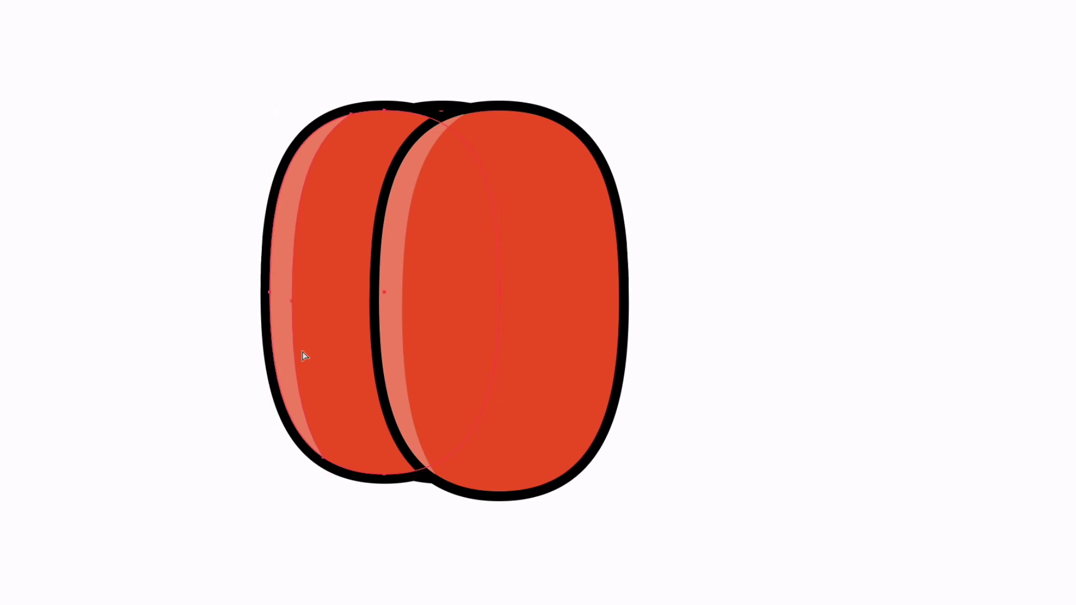
key(ctrl+alt+b)
key(v)
drag(384, 473, 387, 436)
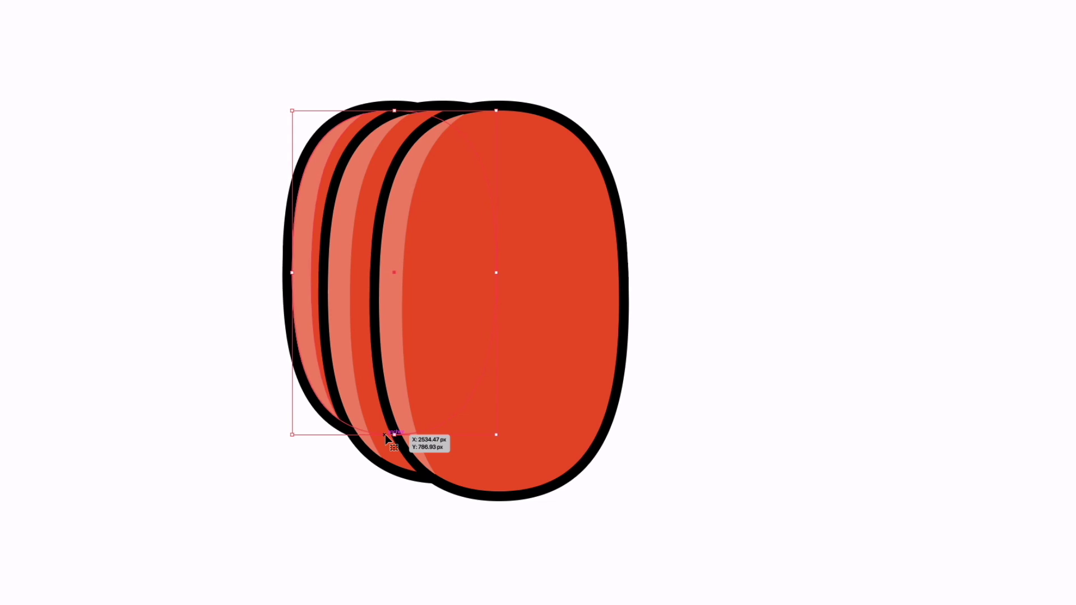
click(286, 162)
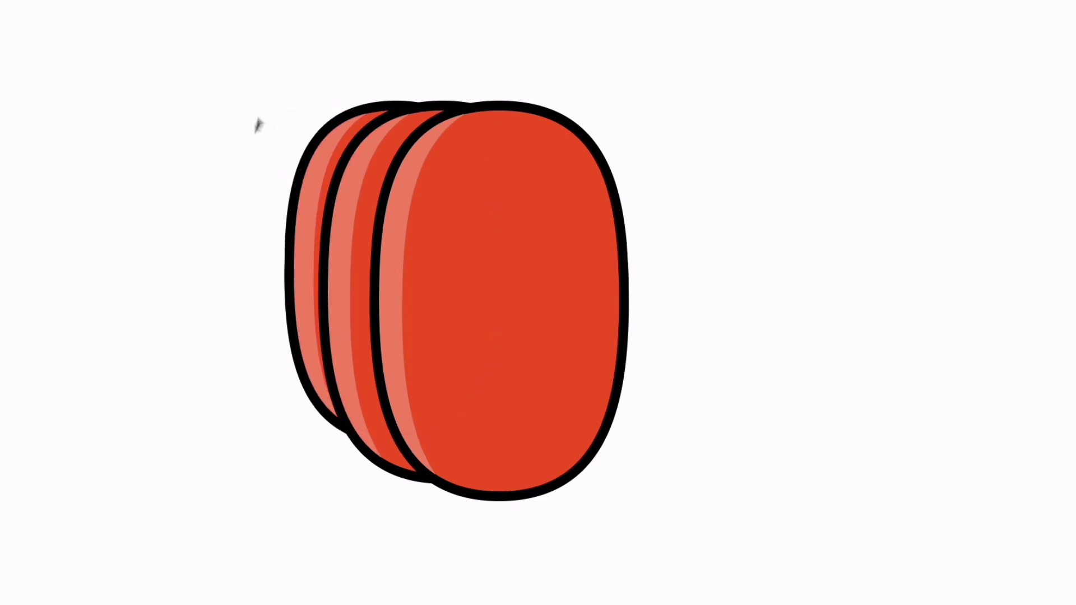
click(473, 296)
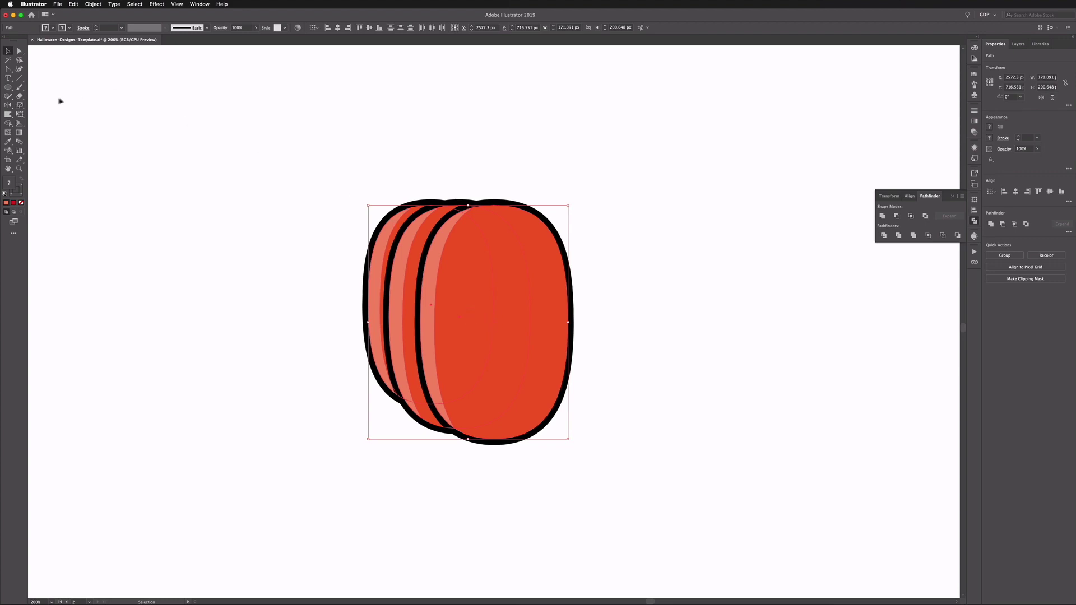
Step: Reflect a copy of the selected segments across the vertical axis through the front segment's top-centre anchor
click(7, 105)
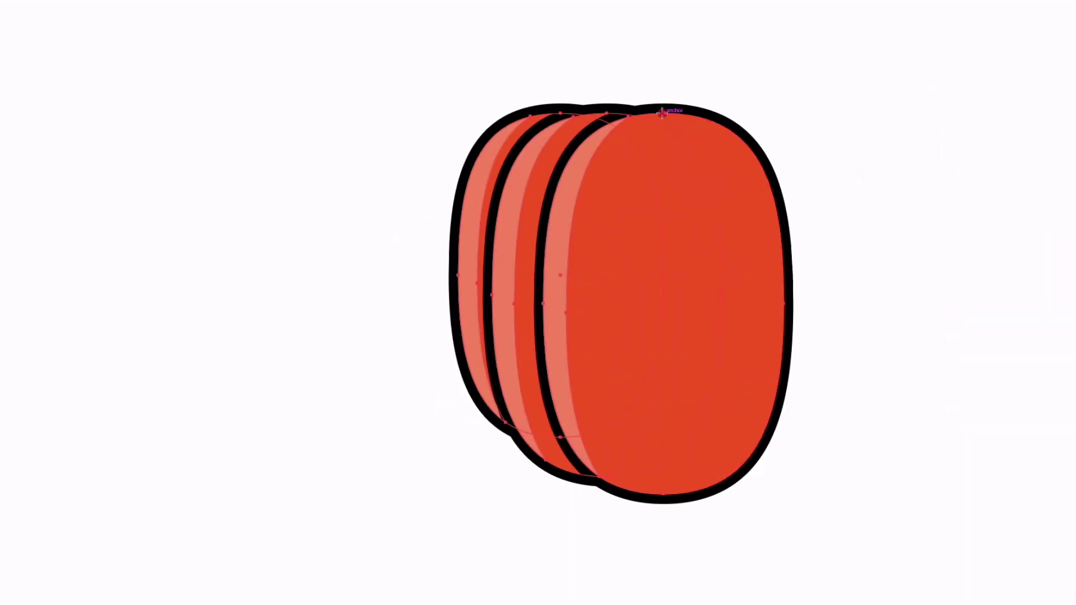
alt+click(494, 204)
click(98, 363)
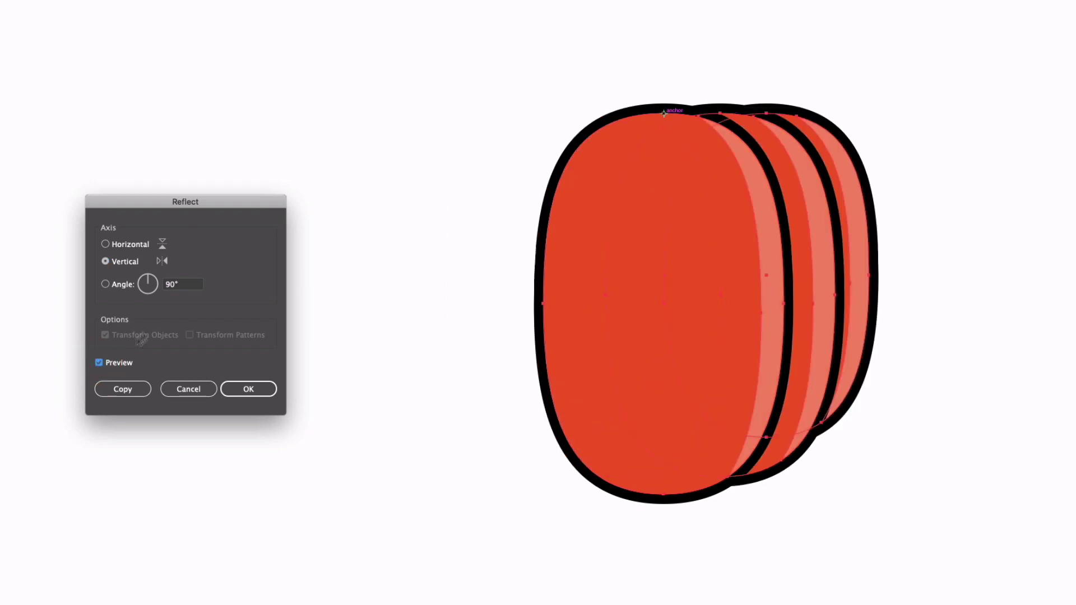
click(131, 387)
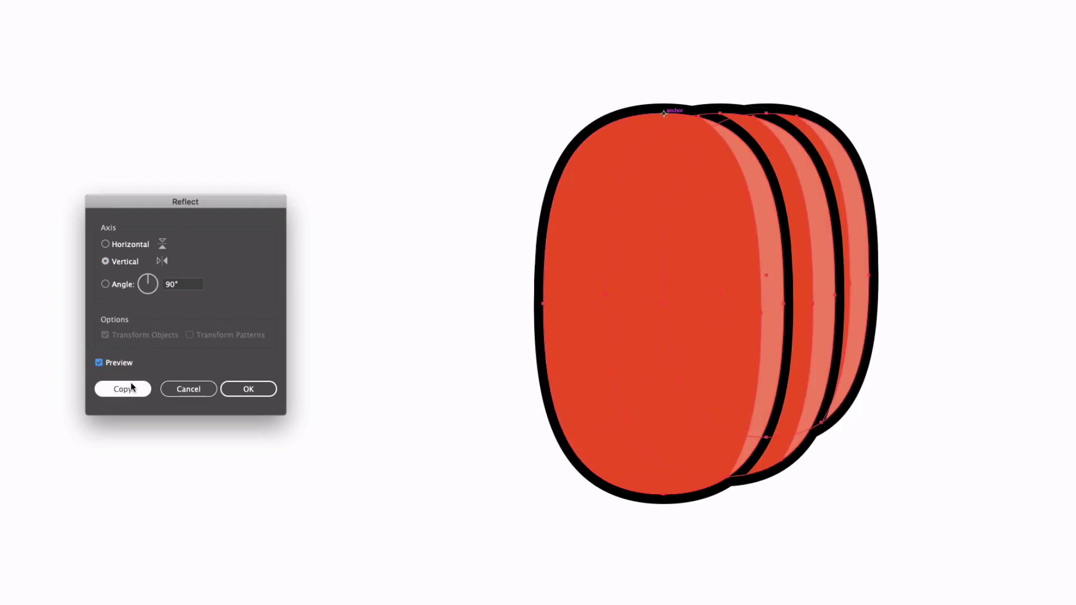
click(192, 257)
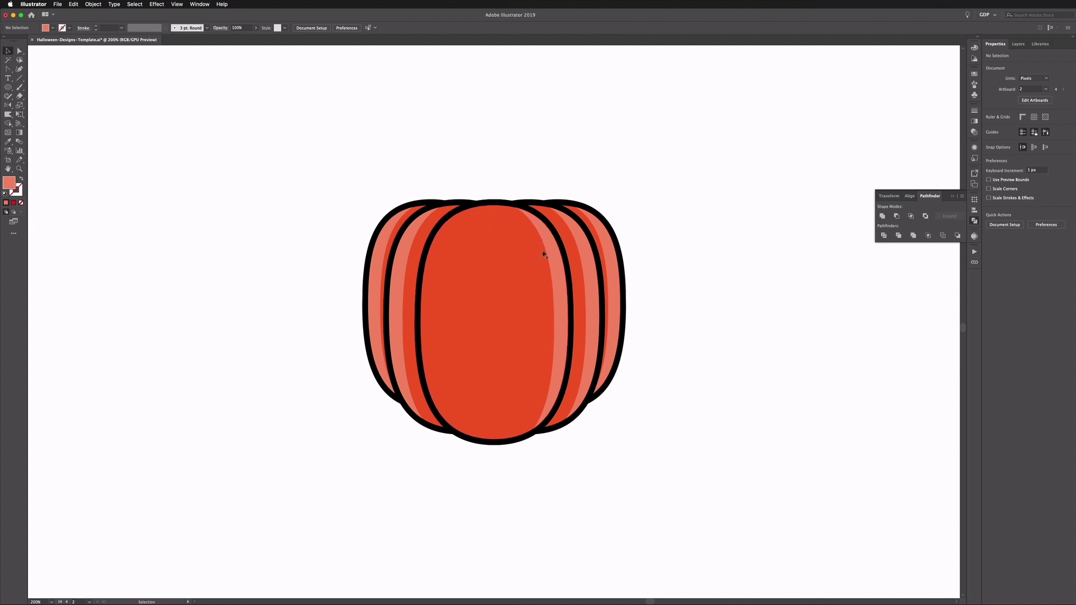
Step: Delete the mirrored duplicate of the front segment and send the mirrored side segments behind the front one
click(511, 224)
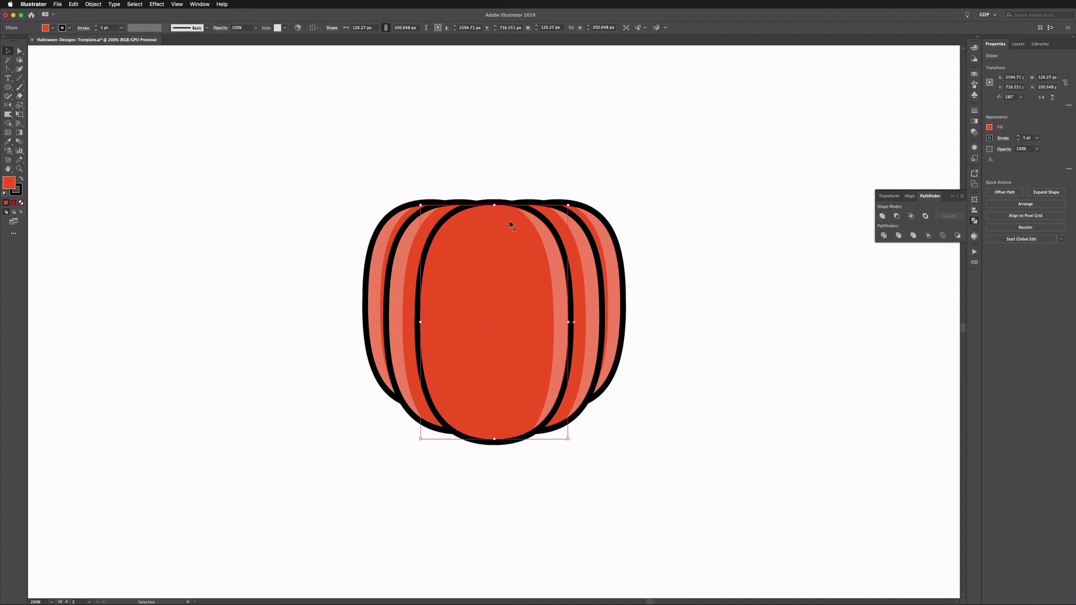
drag(503, 223, 540, 223)
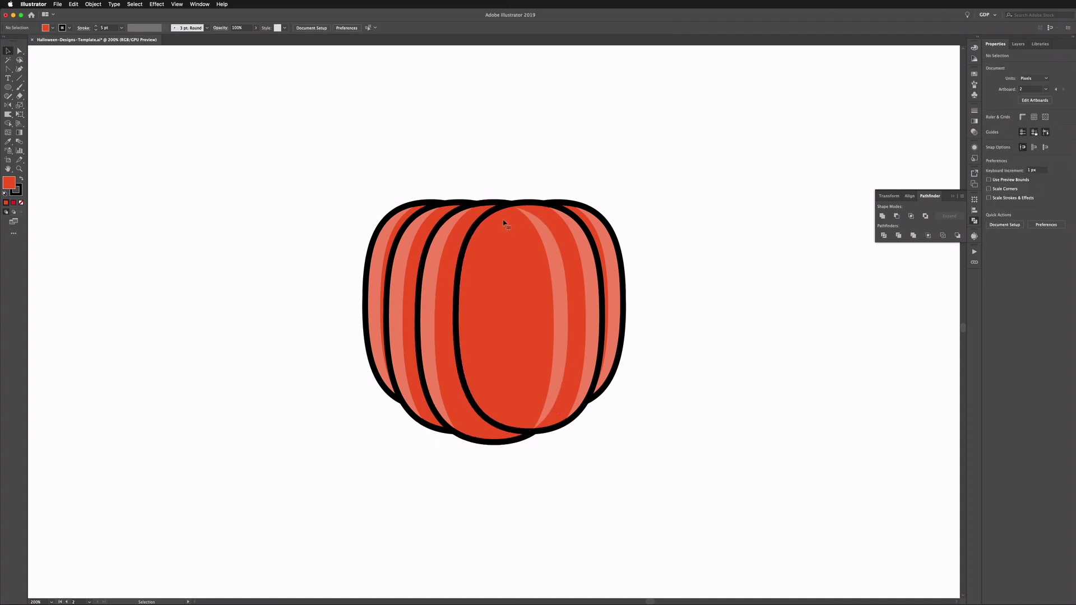
drag(613, 196, 578, 259)
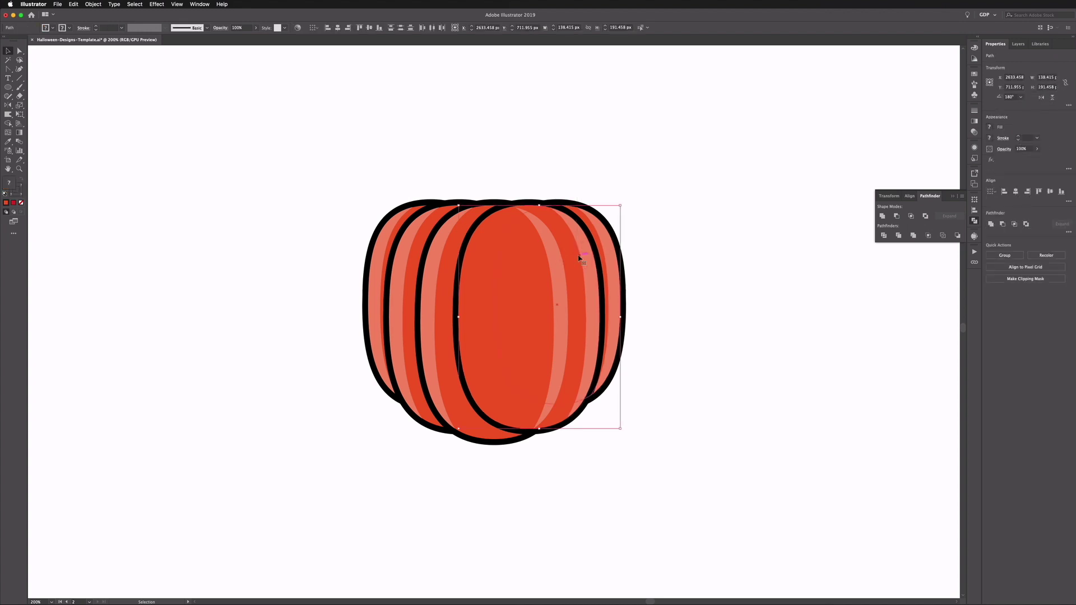
key(ctrl+z)
key(ctrl+z)
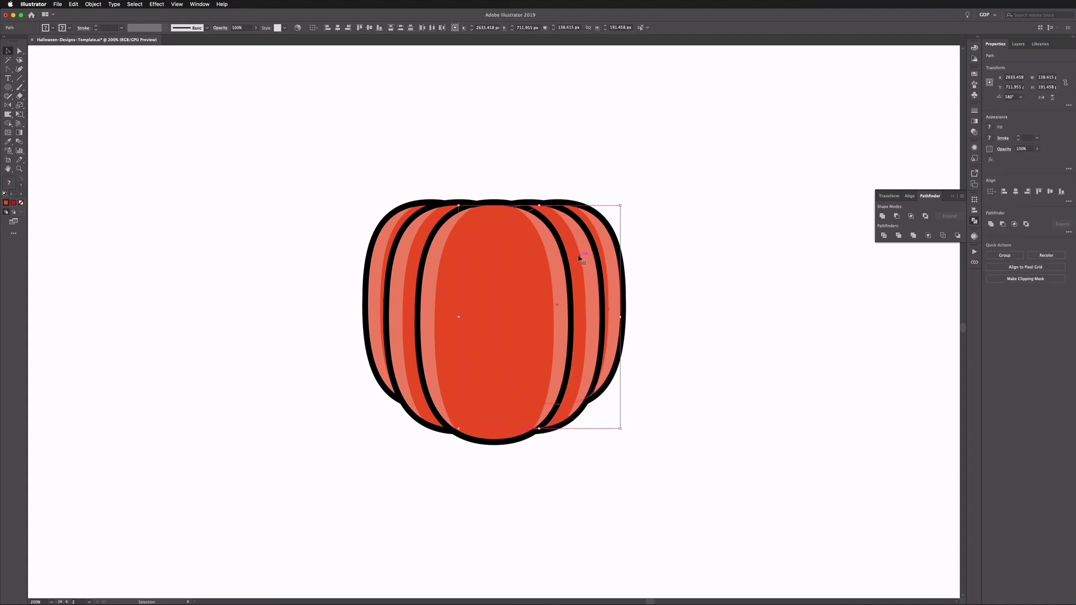
click(553, 152)
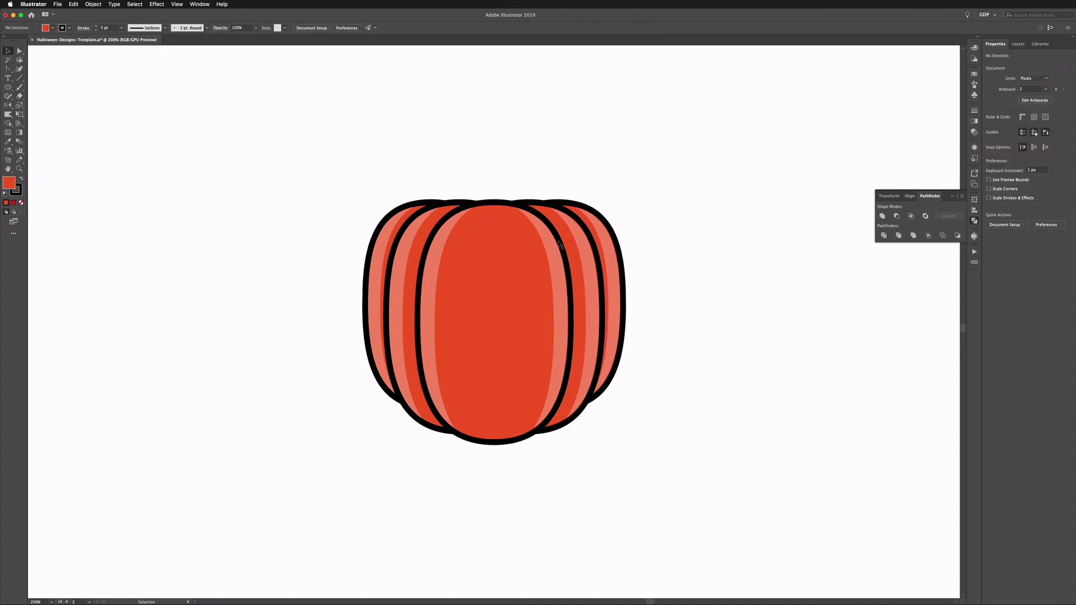
Step: Recolour the highlights on the mirrored half of the pumpkin to the darker red-orange #ce4520 as shading
click(553, 254)
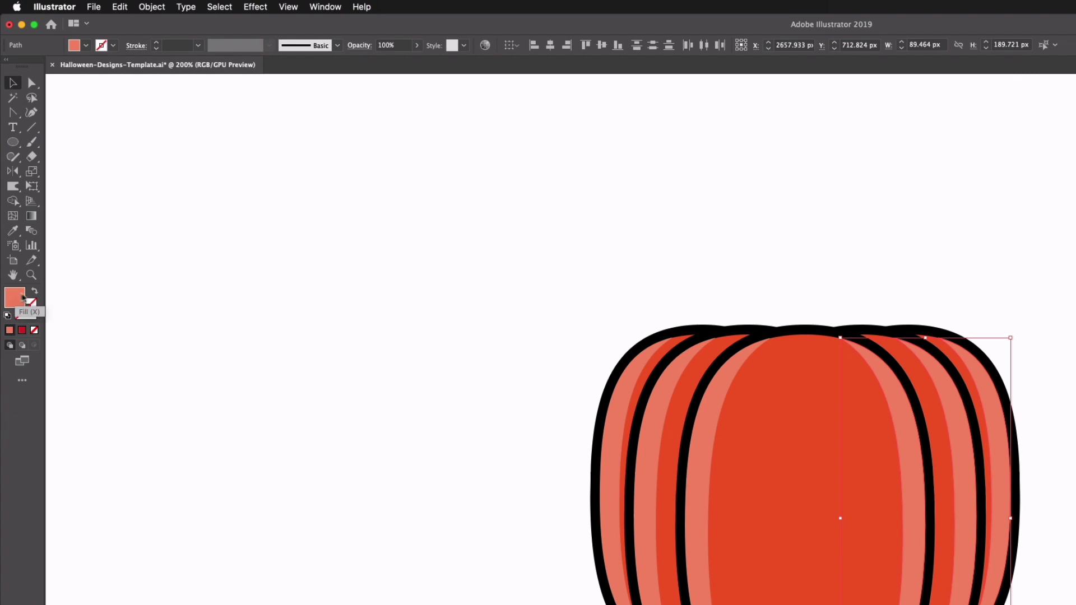
double_click(11, 182)
click(142, 125)
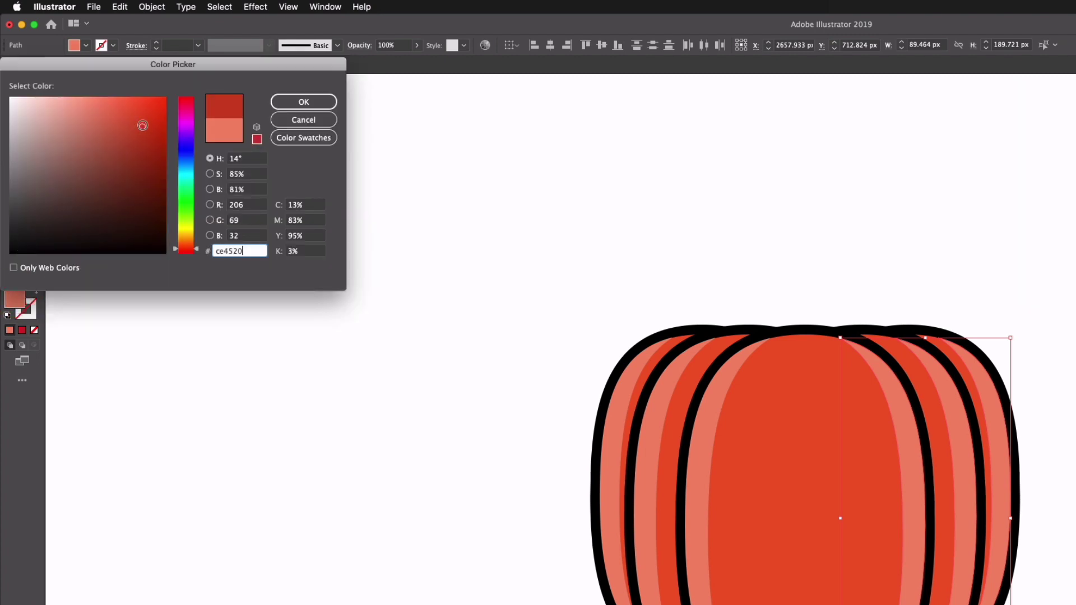
click(283, 102)
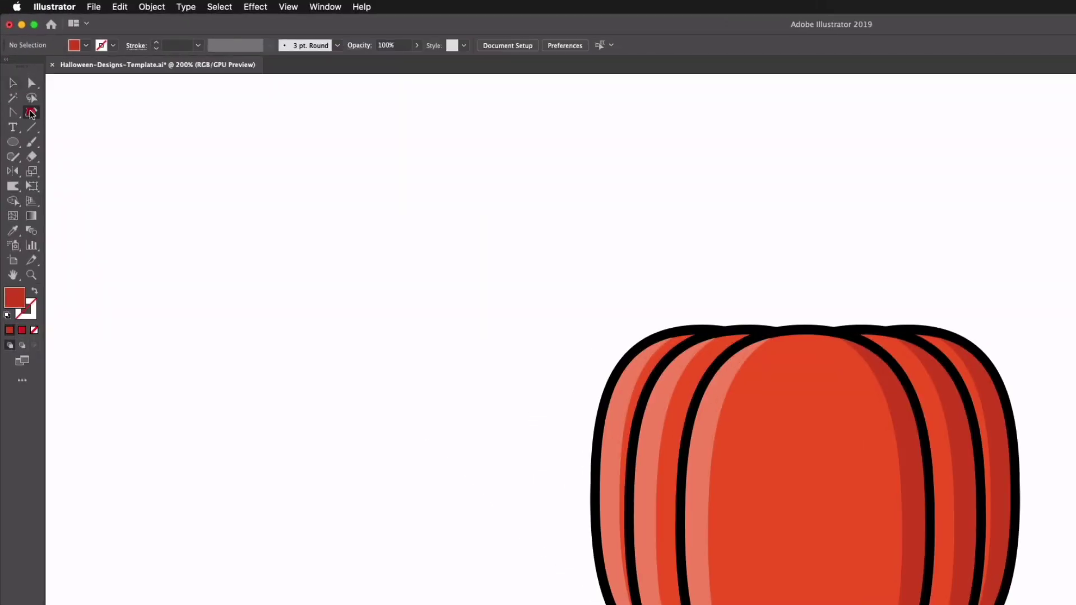
Step: Start a curved shape at the top of the pumpkin with the Curvature tool
click(31, 112)
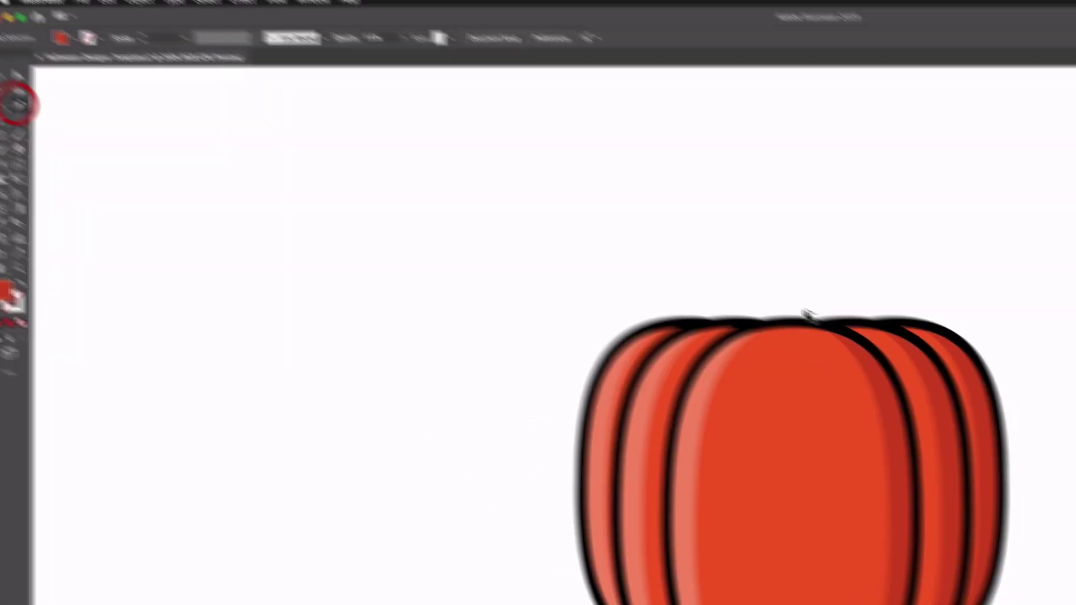